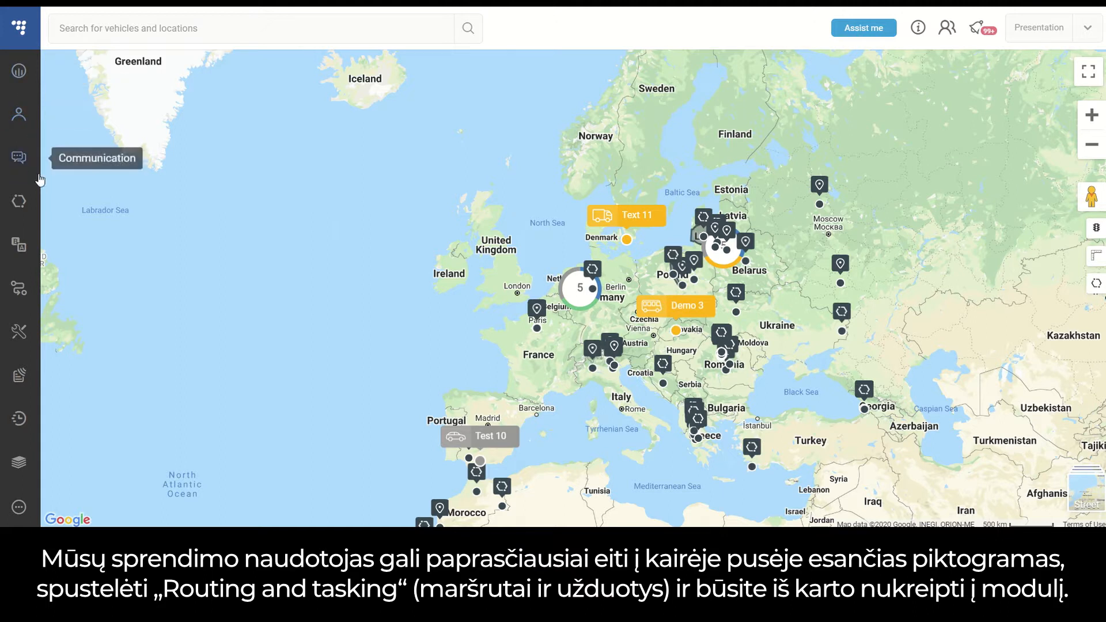
# Open the Routing & Tasks module and expand its map to fill the view.
pyautogui.click(25, 286)
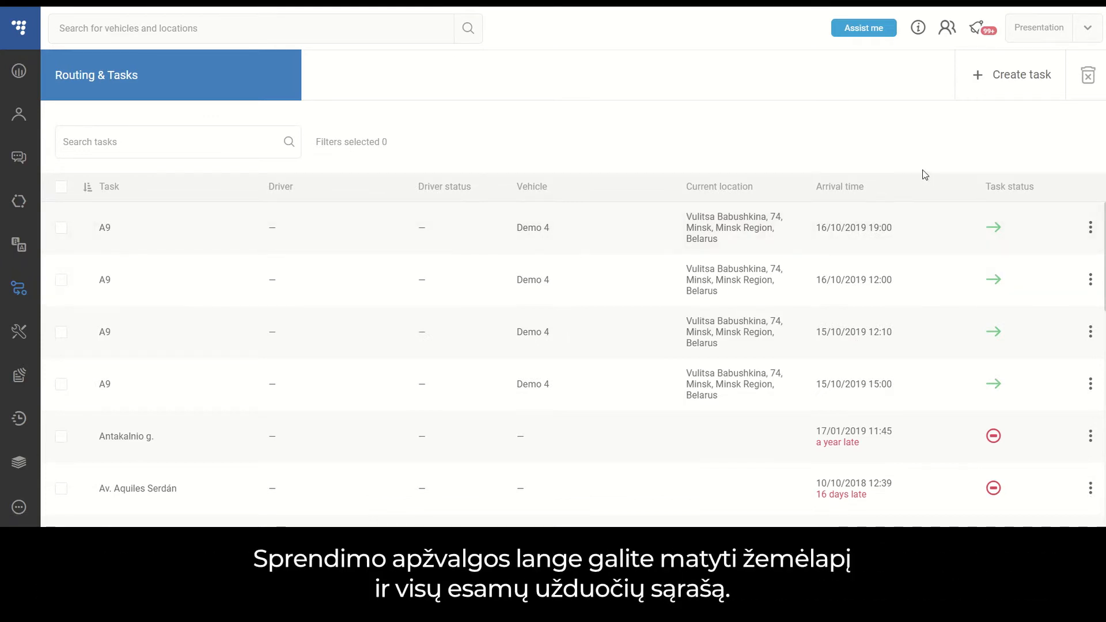
pyautogui.click(885, 103)
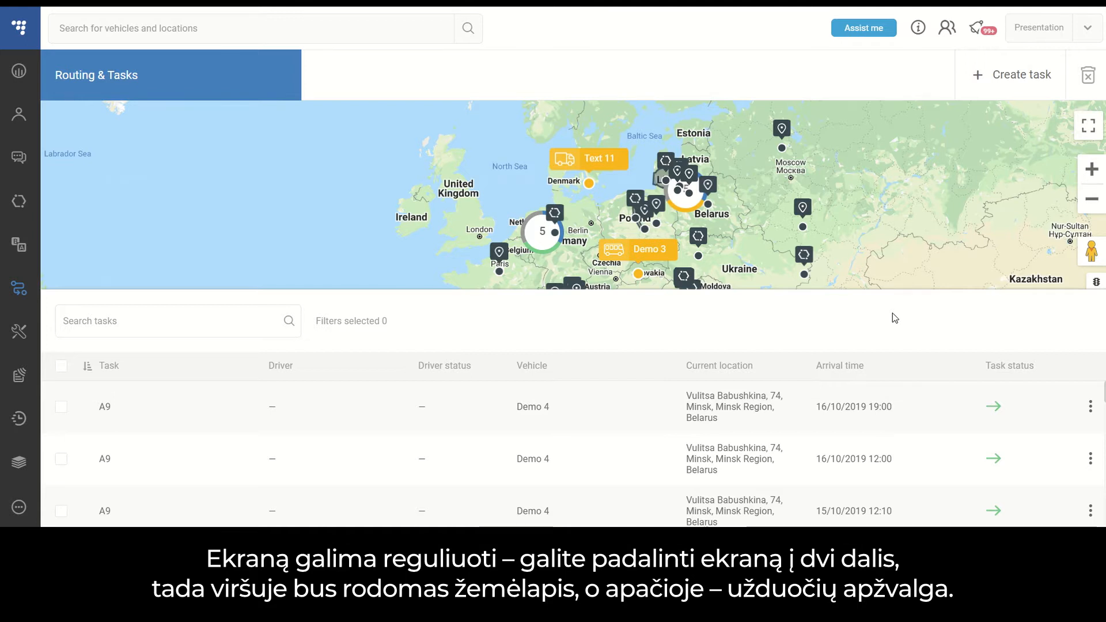
pyautogui.moveTo(910, 289)
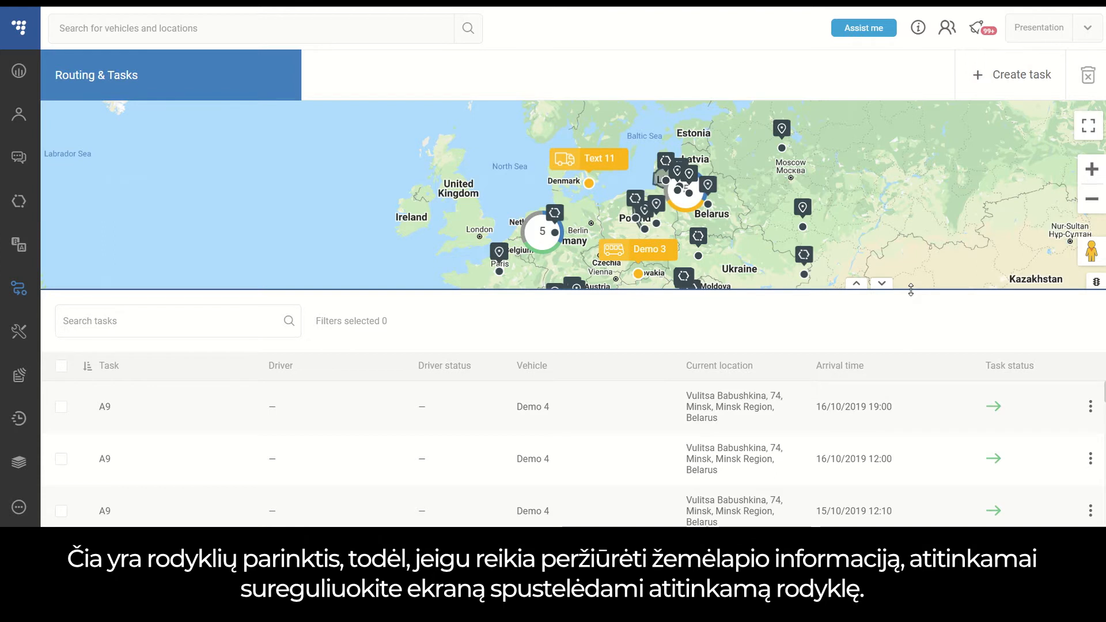
pyautogui.click(880, 284)
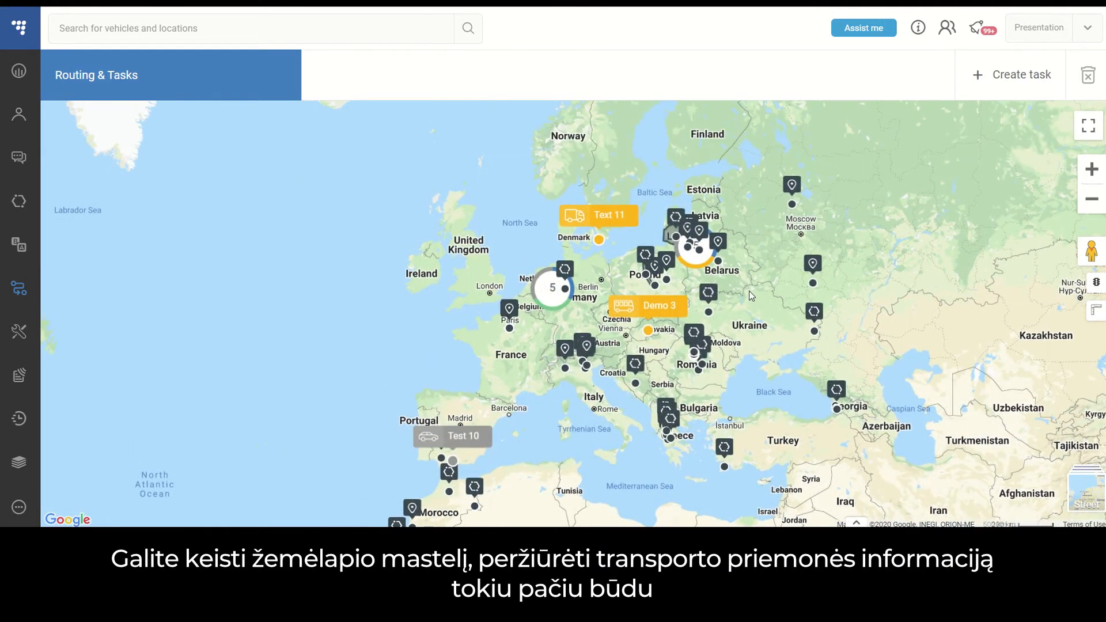
# Examine the vehicles on the map of Europe up close and return to the full-height task list.
pyautogui.scroll(3, 751, 296)
pyautogui.scroll(2, 612, 259)
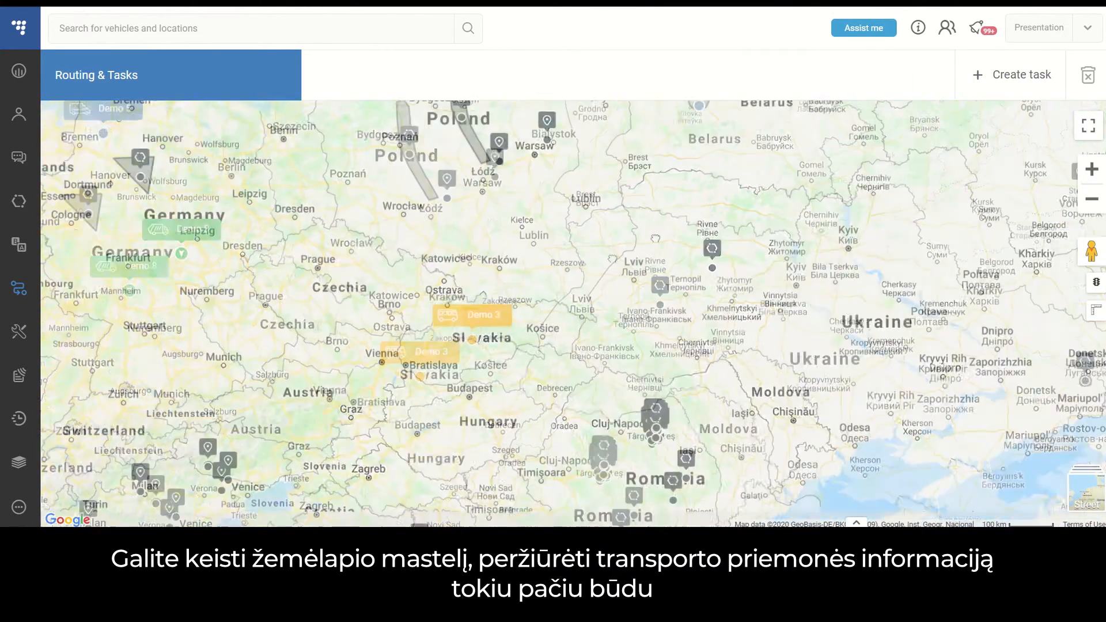
pyautogui.scroll(-2, 612, 260)
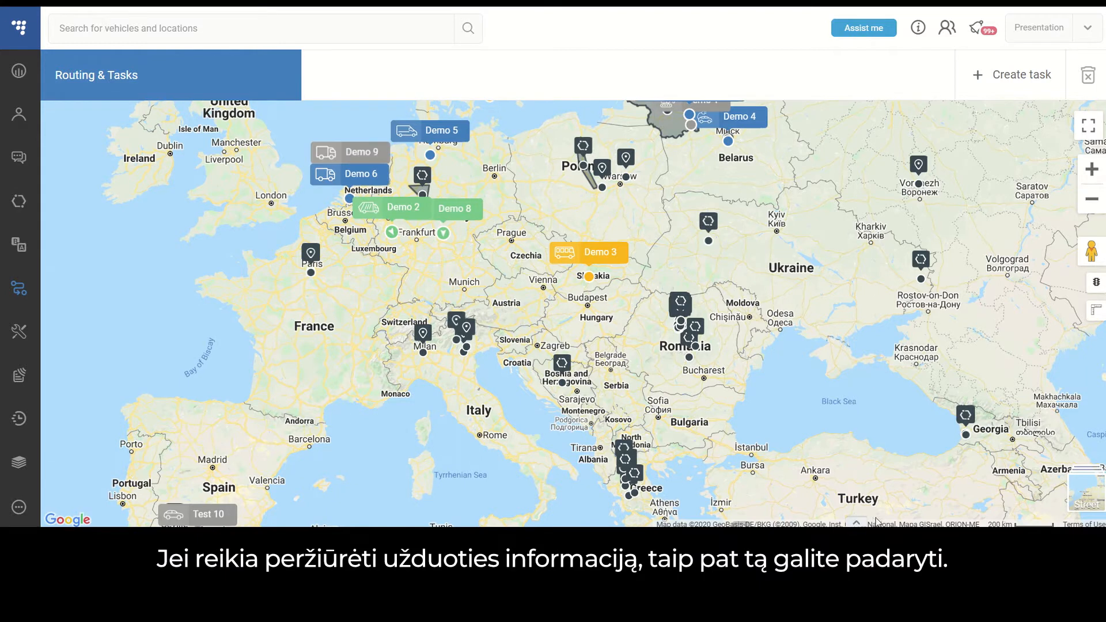
pyautogui.click(856, 522)
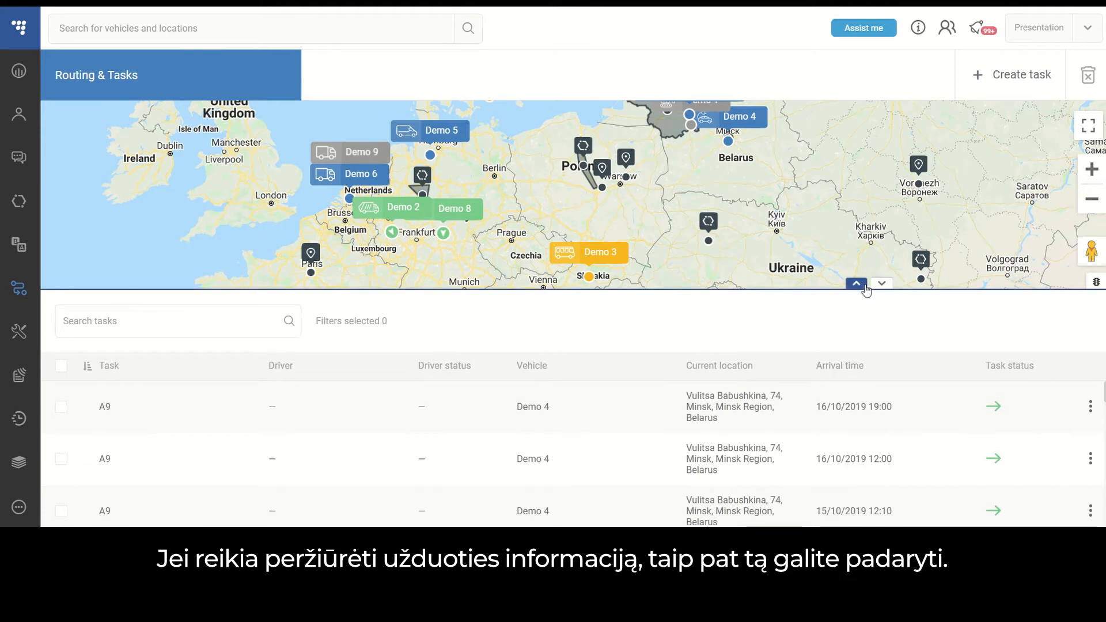
pyautogui.click(856, 284)
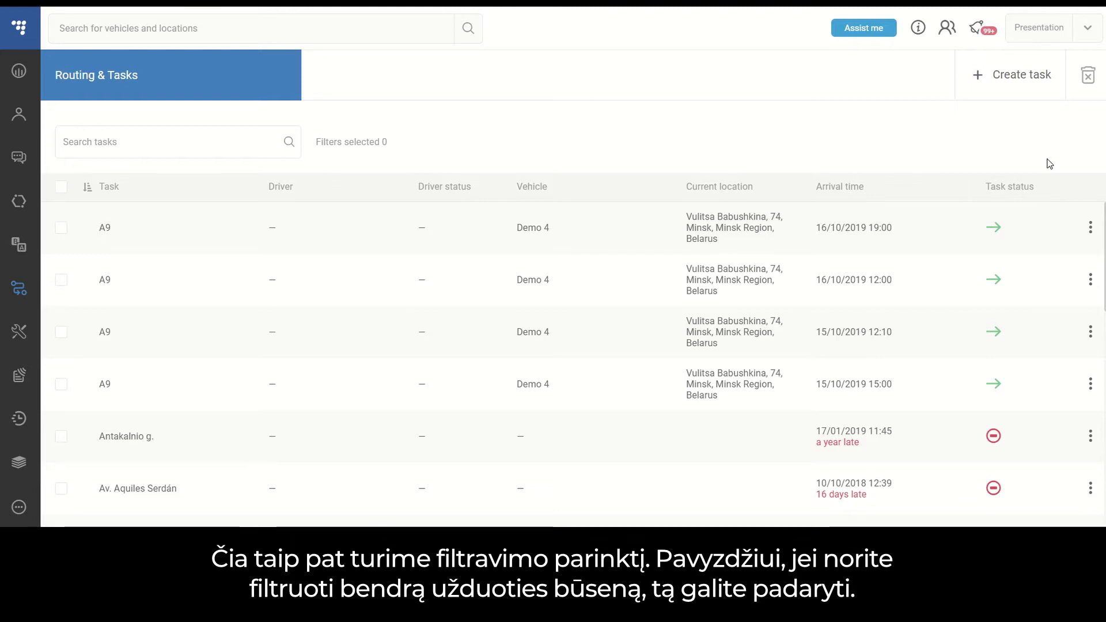
# Filter the task list by task status so that only In progress tasks are included.
pyautogui.moveTo(1049, 178)
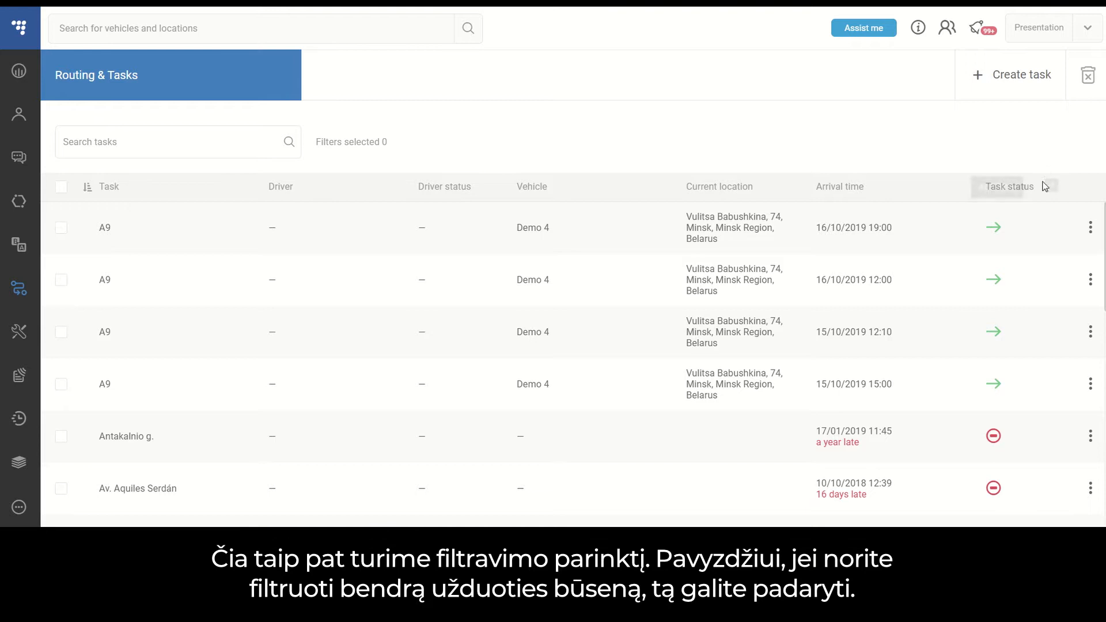
pyautogui.click(1051, 189)
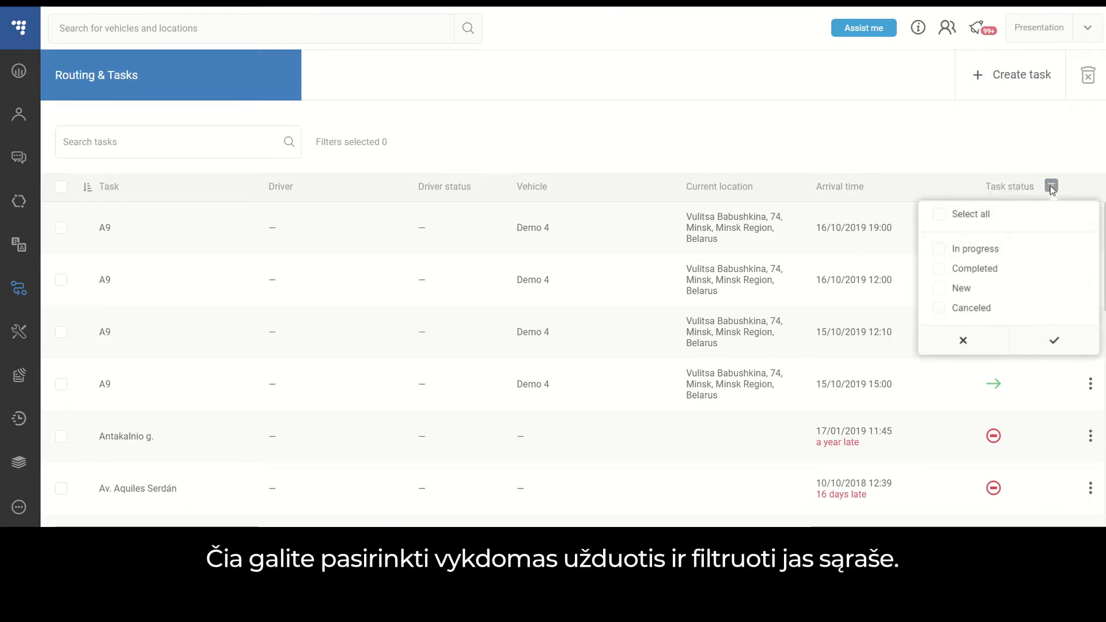
pyautogui.click(938, 249)
pyautogui.click(1040, 343)
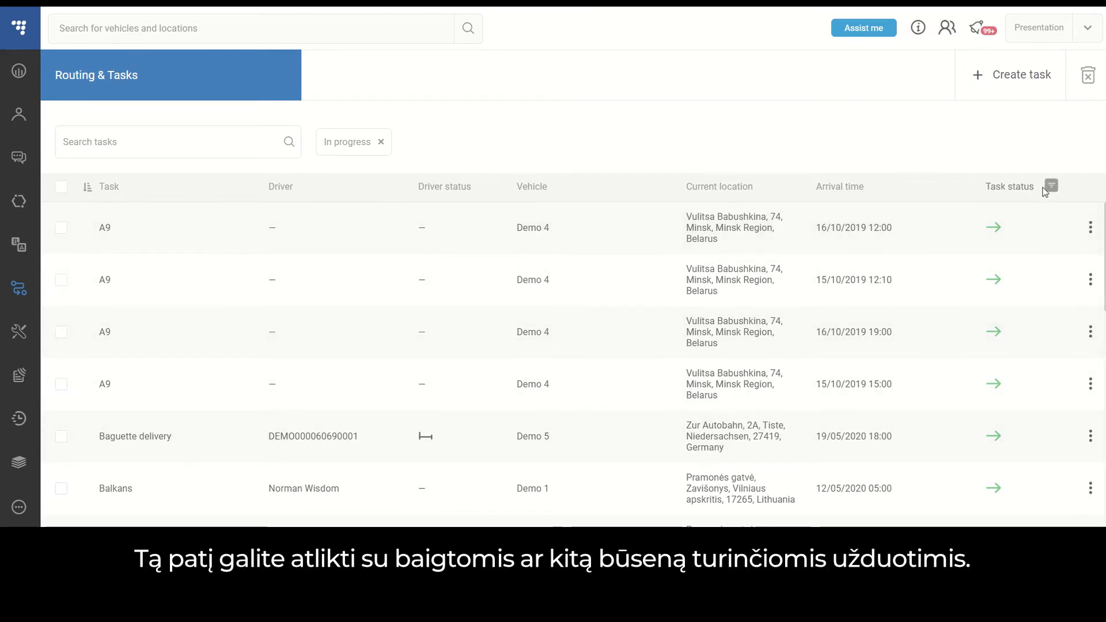
# Change the task status filter to include all statuses: In progress, Completed, New and Canceled.
pyautogui.click(1051, 186)
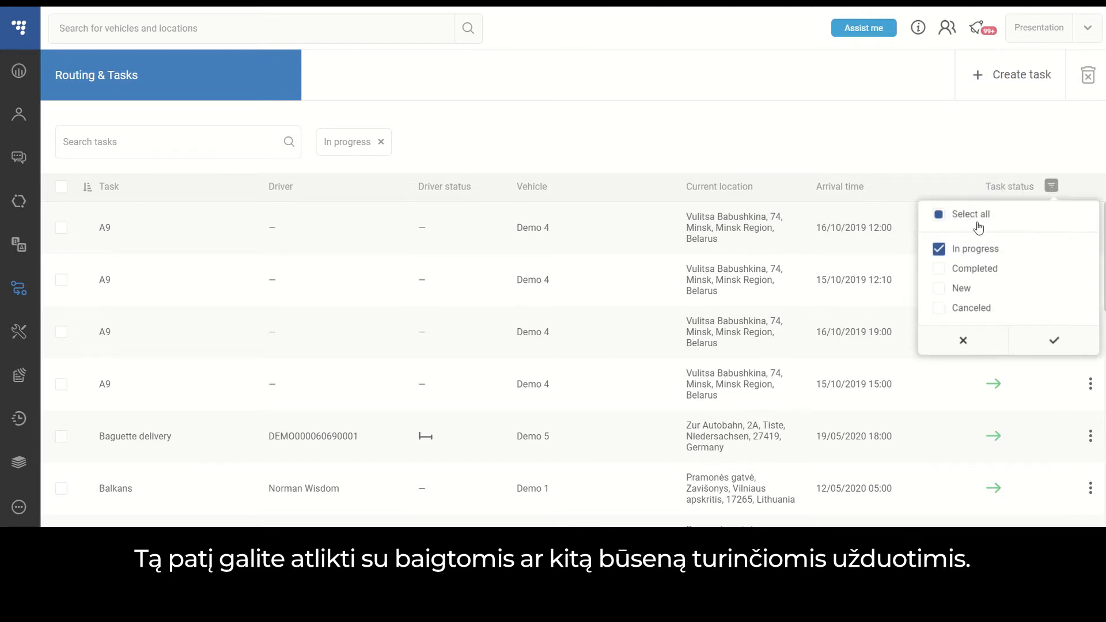
pyautogui.click(940, 216)
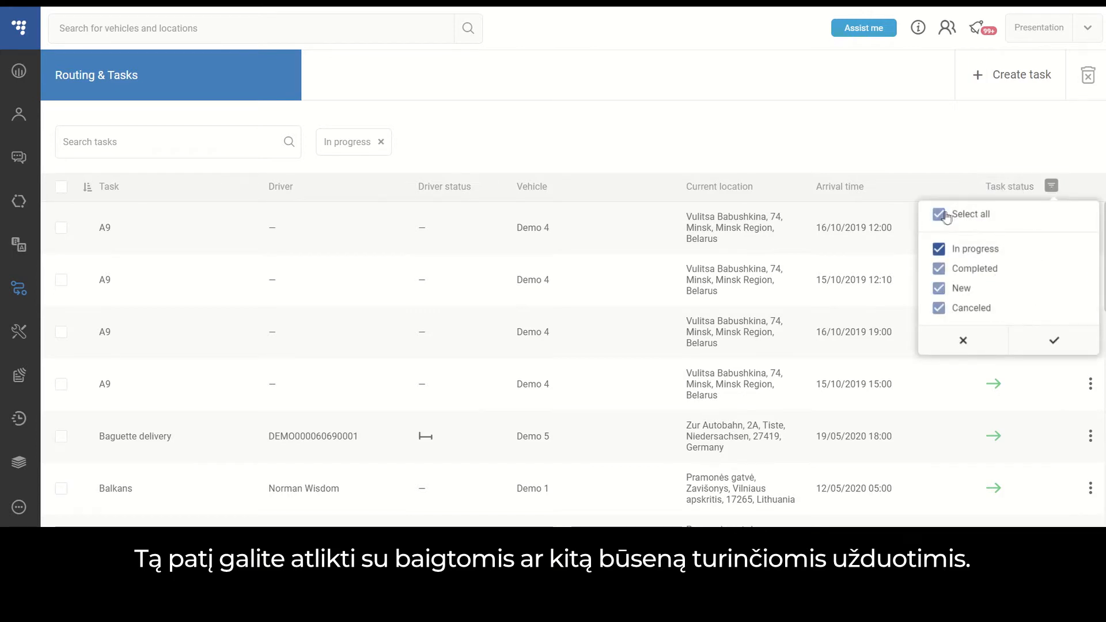
pyautogui.click(1054, 340)
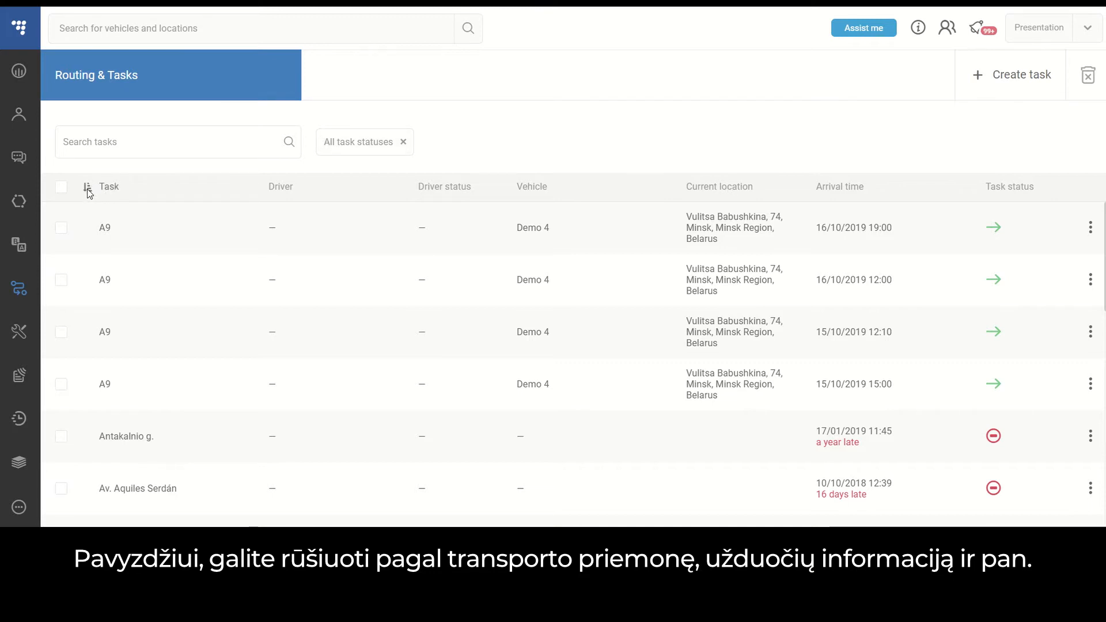
# Sort the task list by task name in both directions, and by vehicle with the Demo 1 tasks first.
pyautogui.click(110, 193)
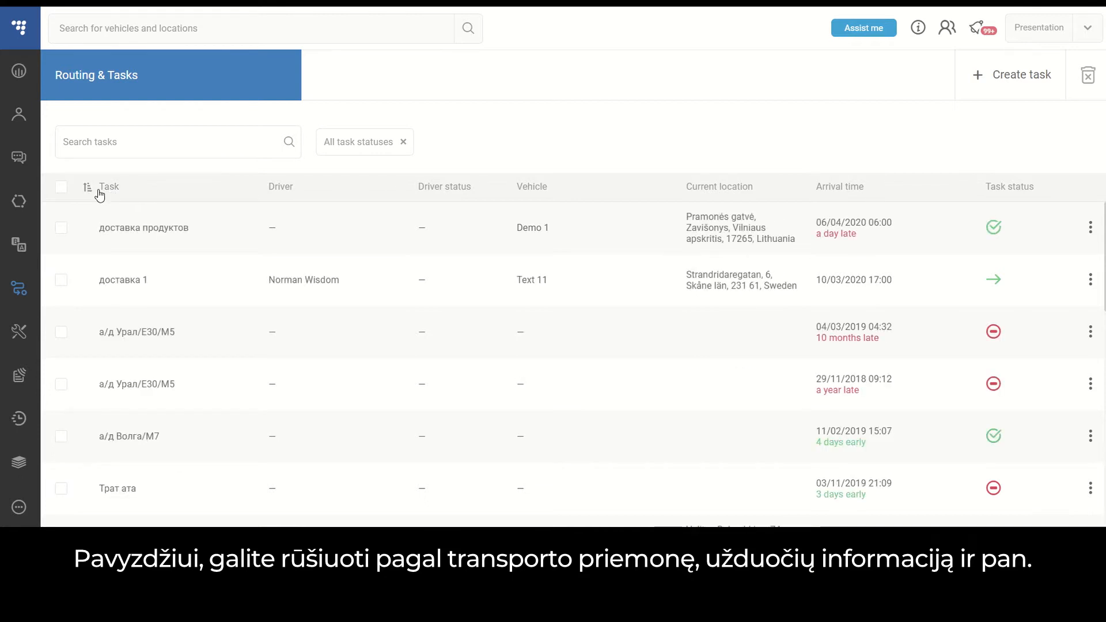
pyautogui.click(108, 193)
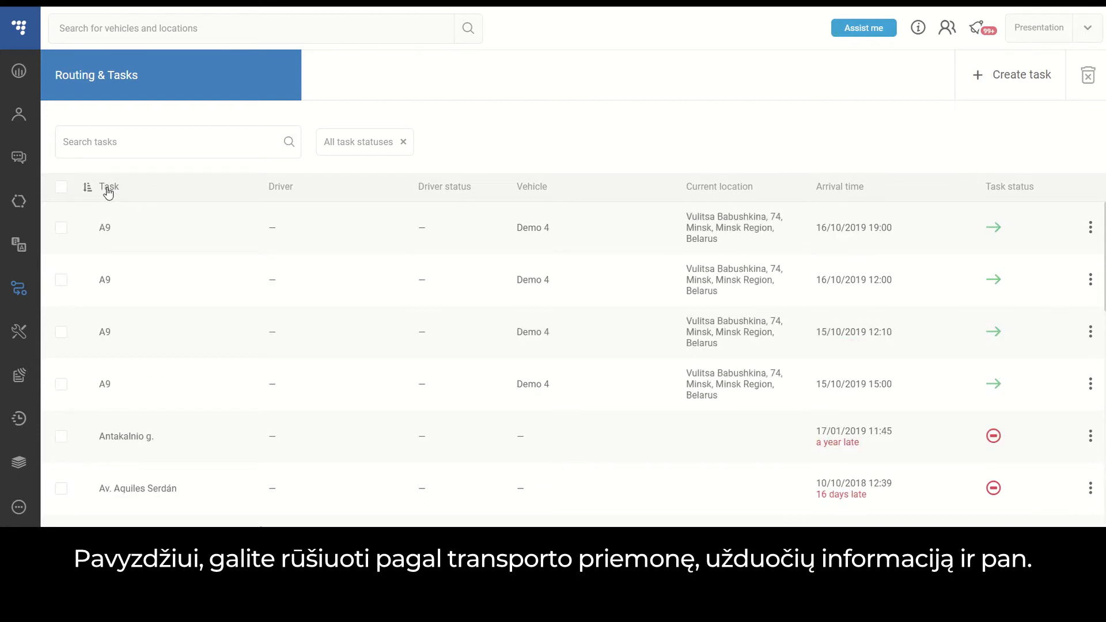
pyautogui.click(534, 190)
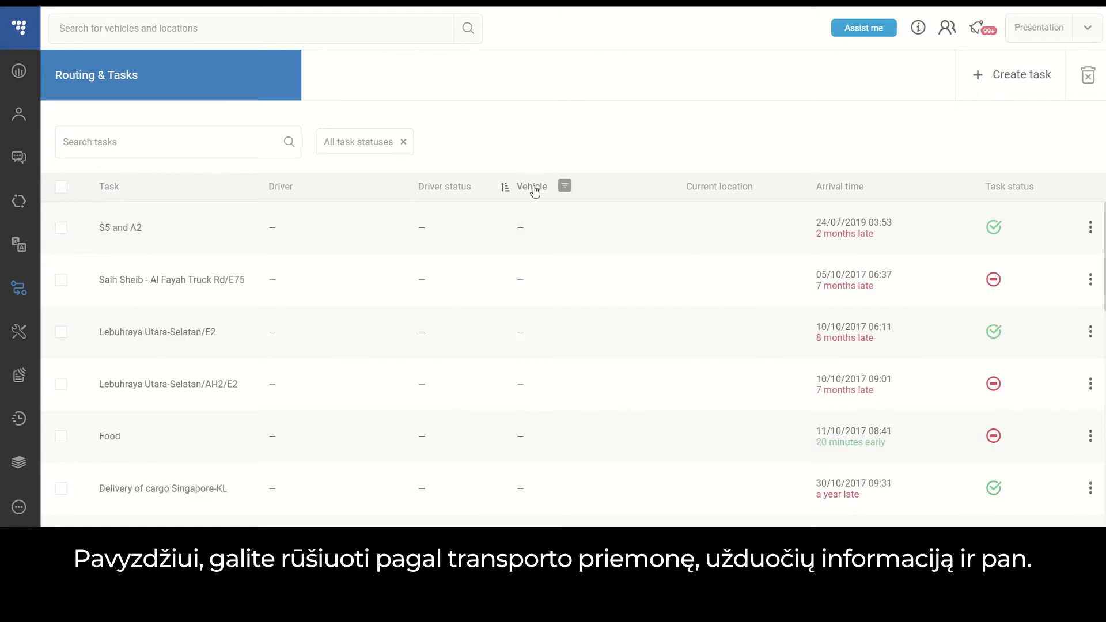
pyautogui.click(533, 188)
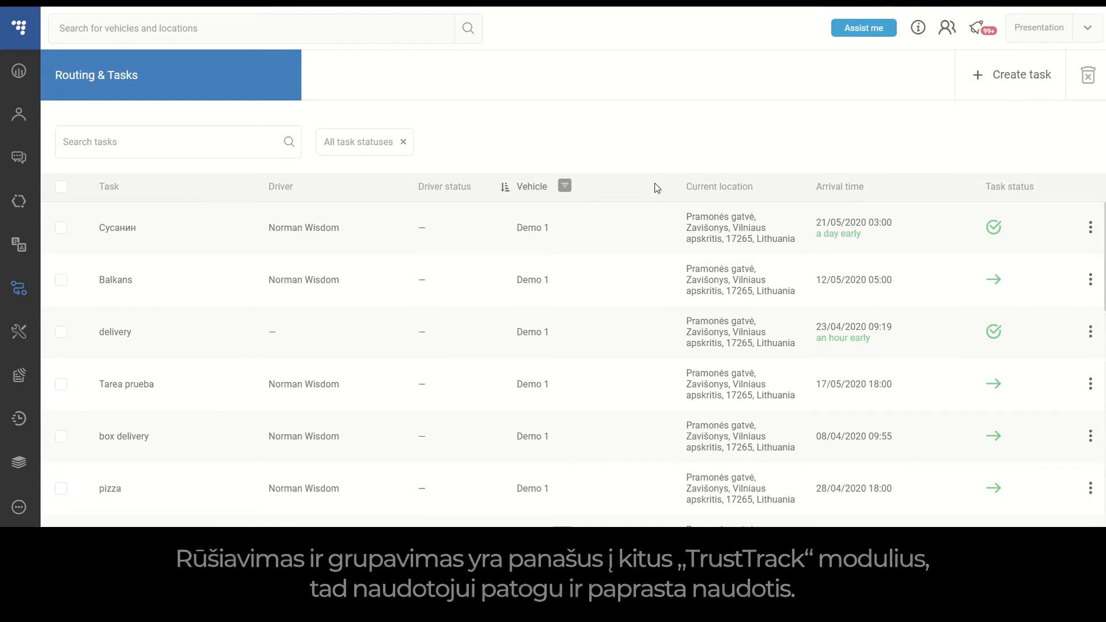
# View the task summary of the first task in the list and close it.
pyautogui.click(1090, 229)
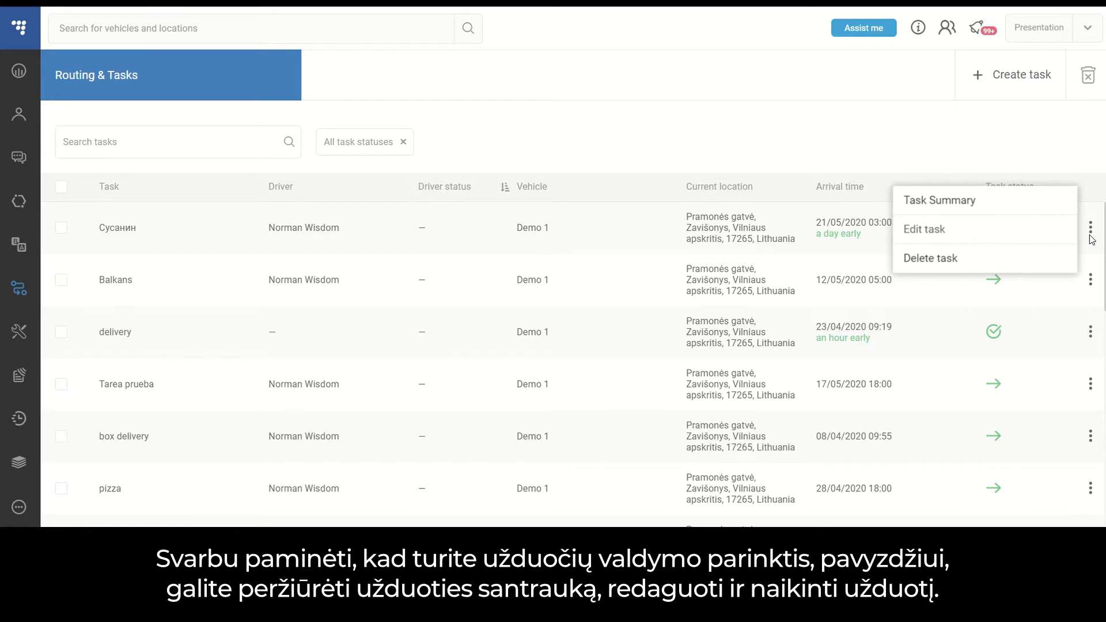
pyautogui.click(1015, 217)
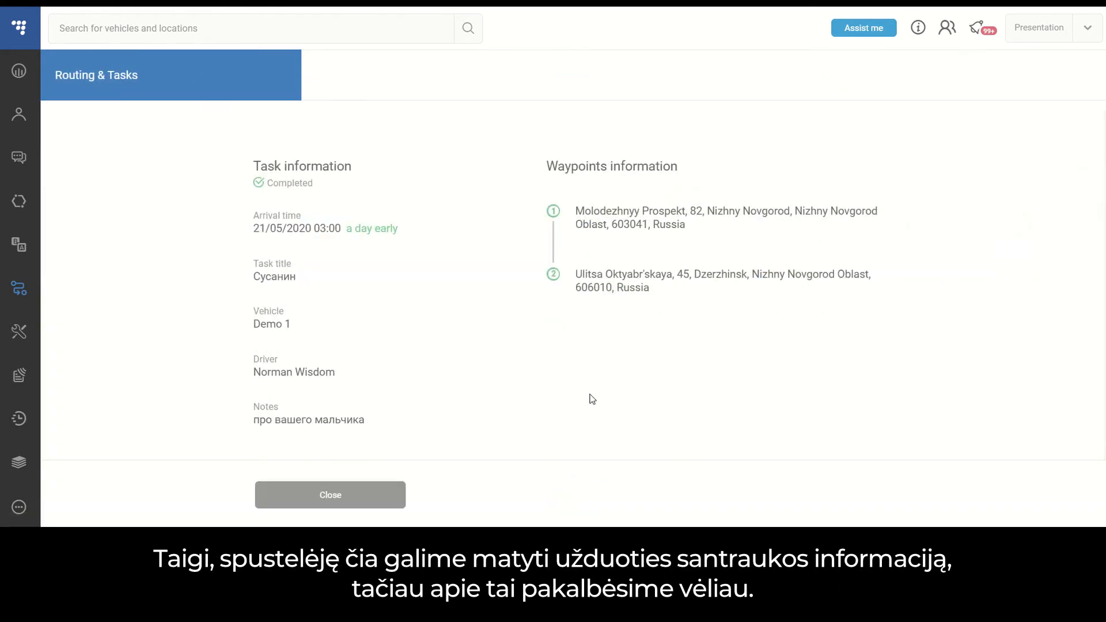
pyautogui.click(340, 496)
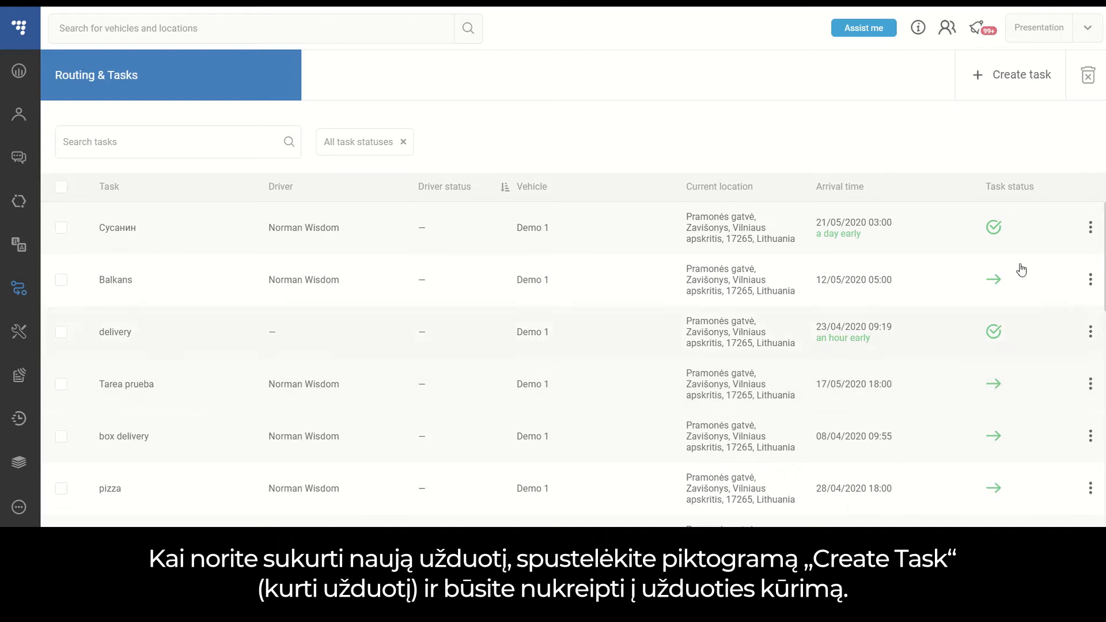
# Start creating a new task and view the direction options for a point in southern Germany on the map.
pyautogui.click(1030, 91)
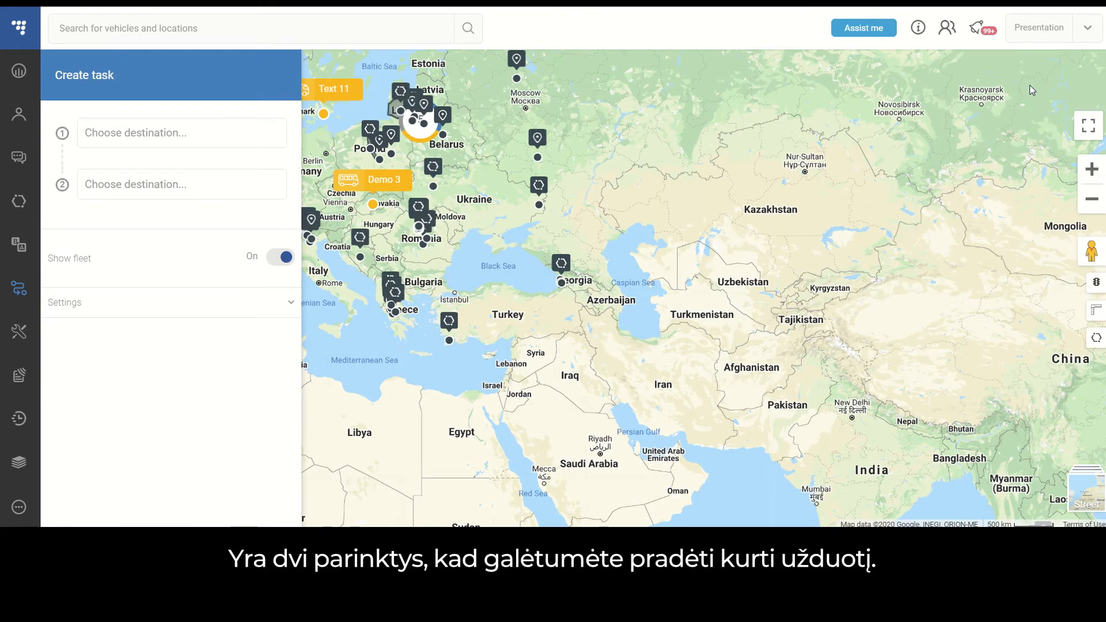
pyautogui.scroll(4, 476, 149)
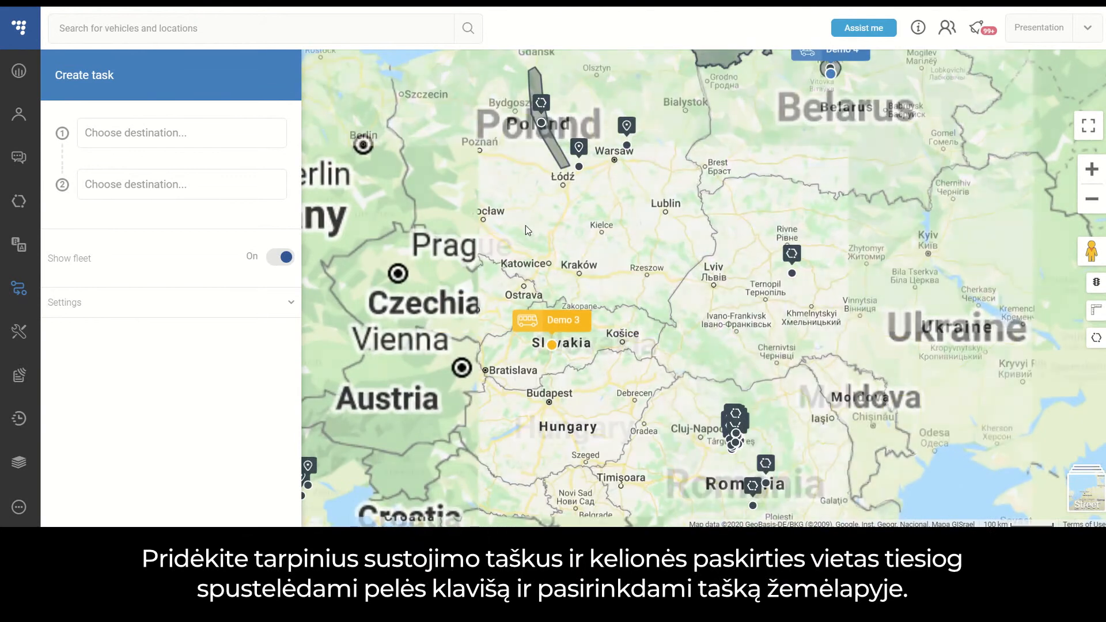
pyautogui.moveTo(525, 226); pyautogui.dragTo(817, 184)
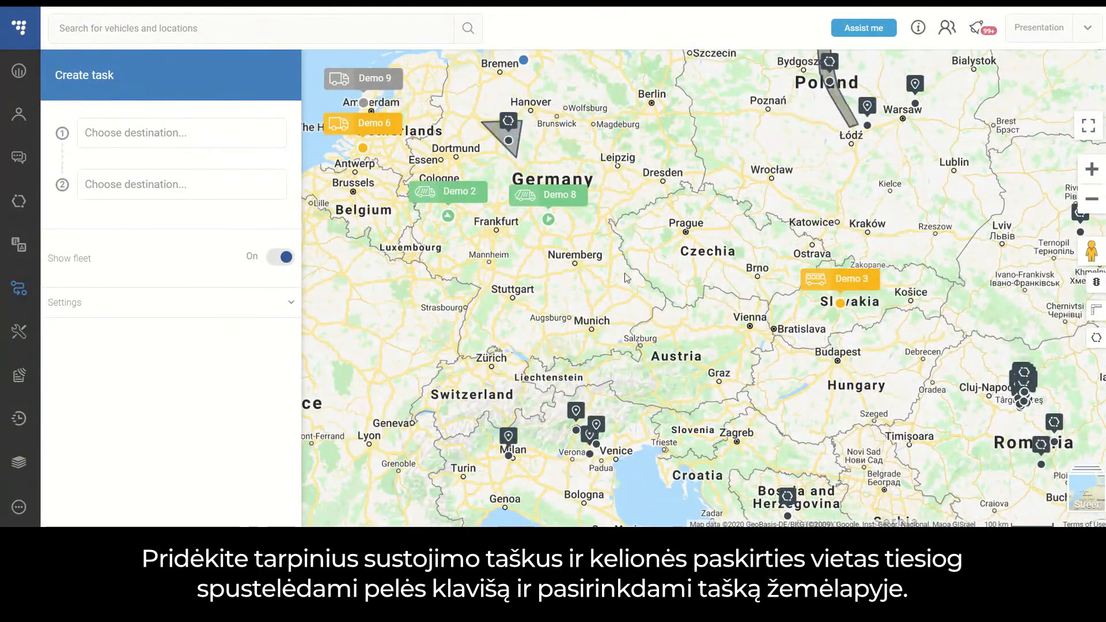
pyautogui.rightClick(545, 289)
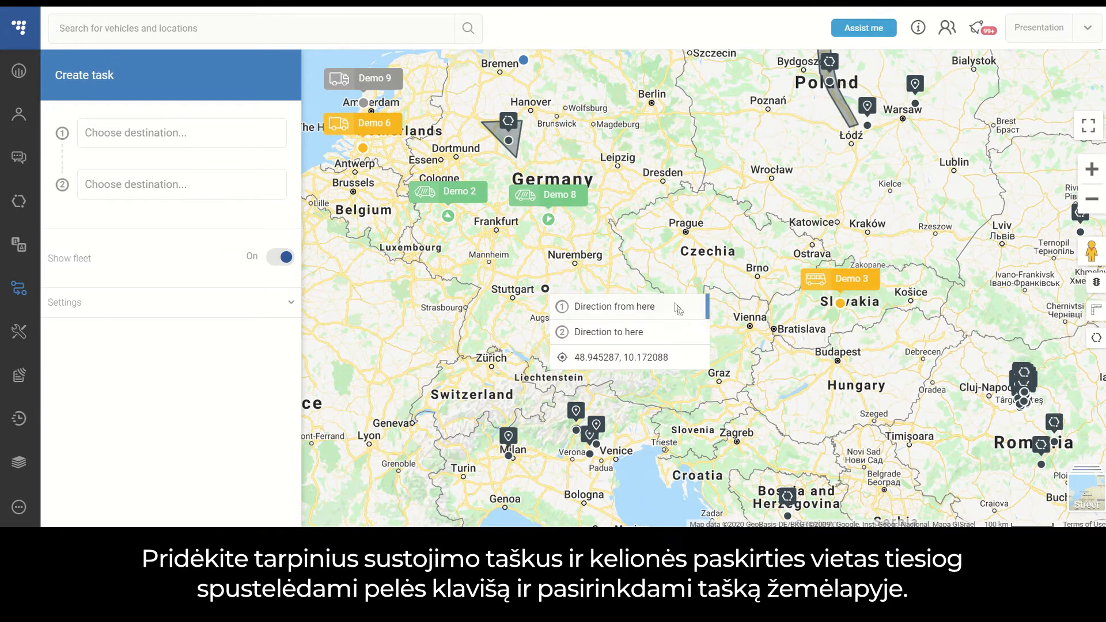
pyautogui.click(577, 270)
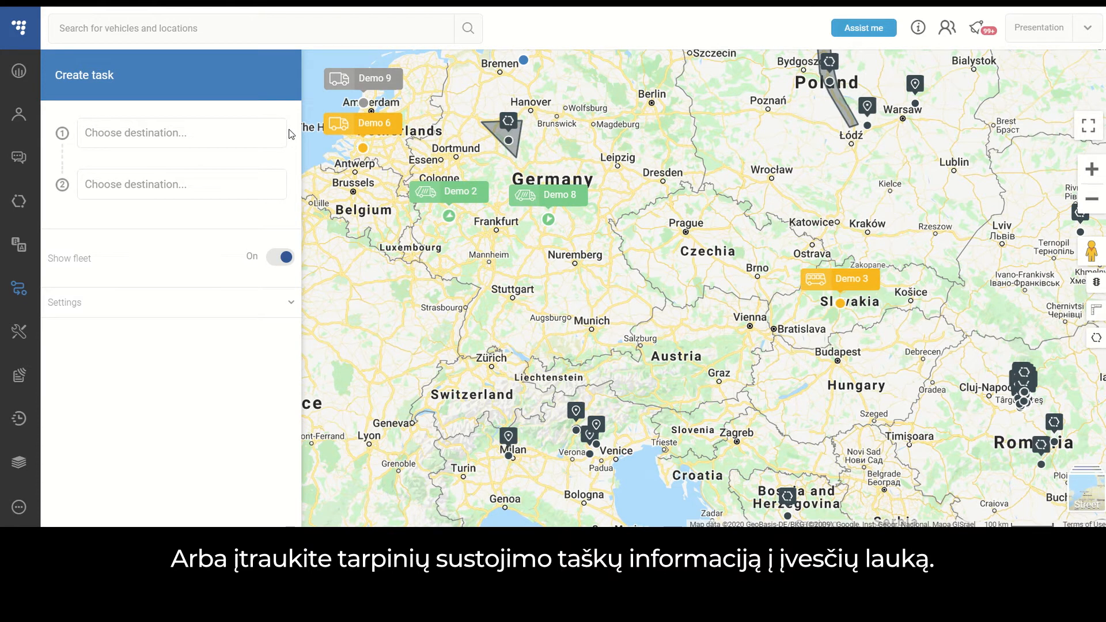
# Set the task's first waypoint to Hamburg, Hamburg, Germany and the second to Milan, Lombardy, Italy.
pyautogui.click(191, 135)
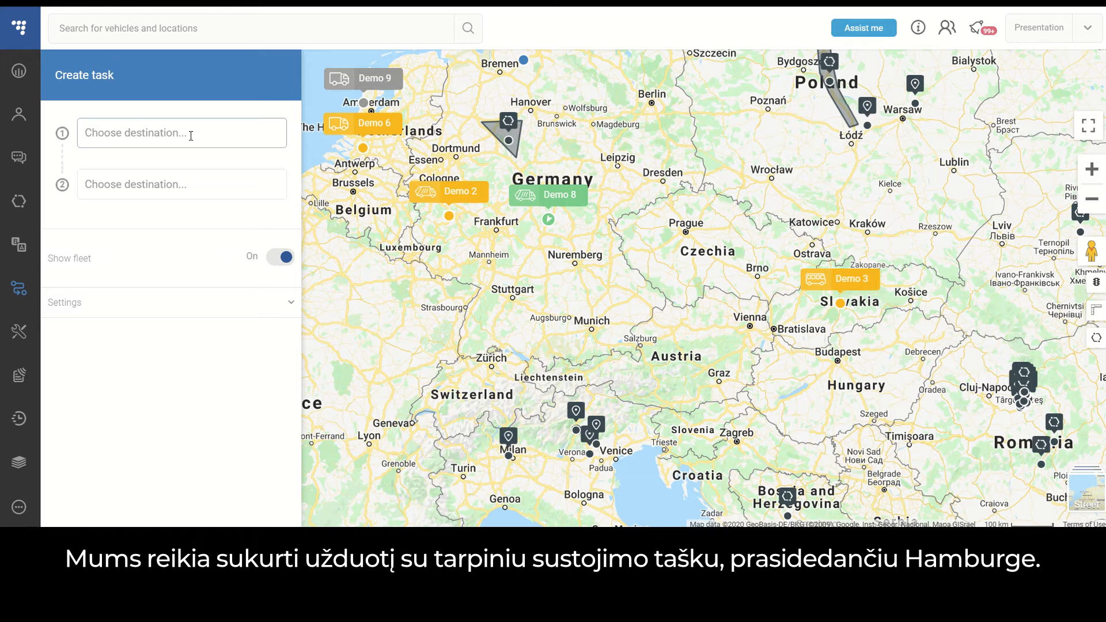
pyautogui.write('Hamburg')
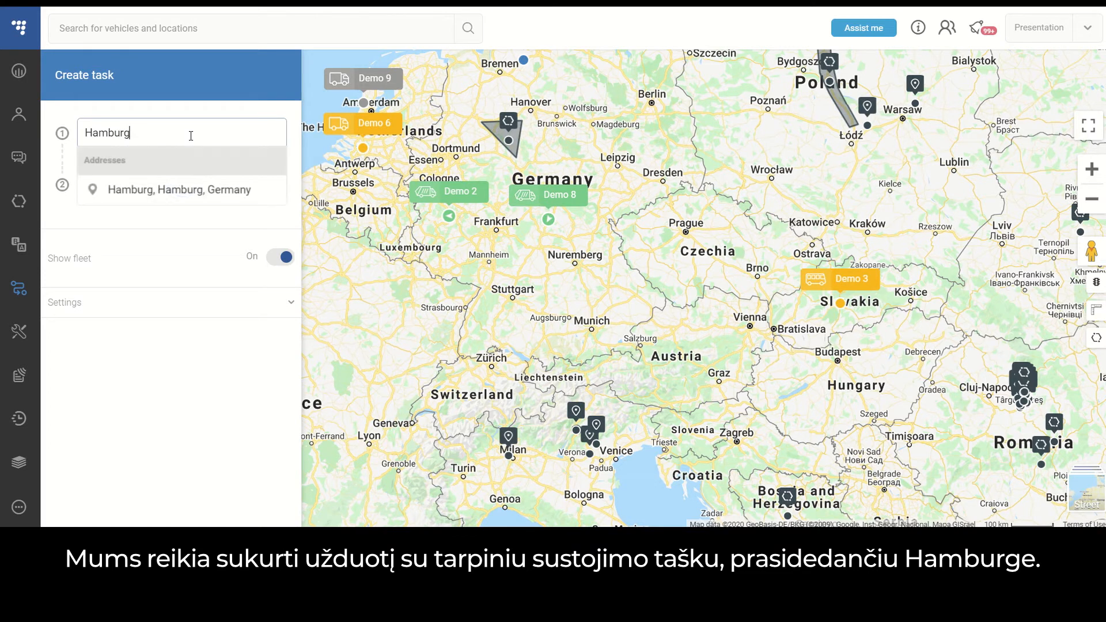
pyautogui.click(206, 193)
pyautogui.write('M')
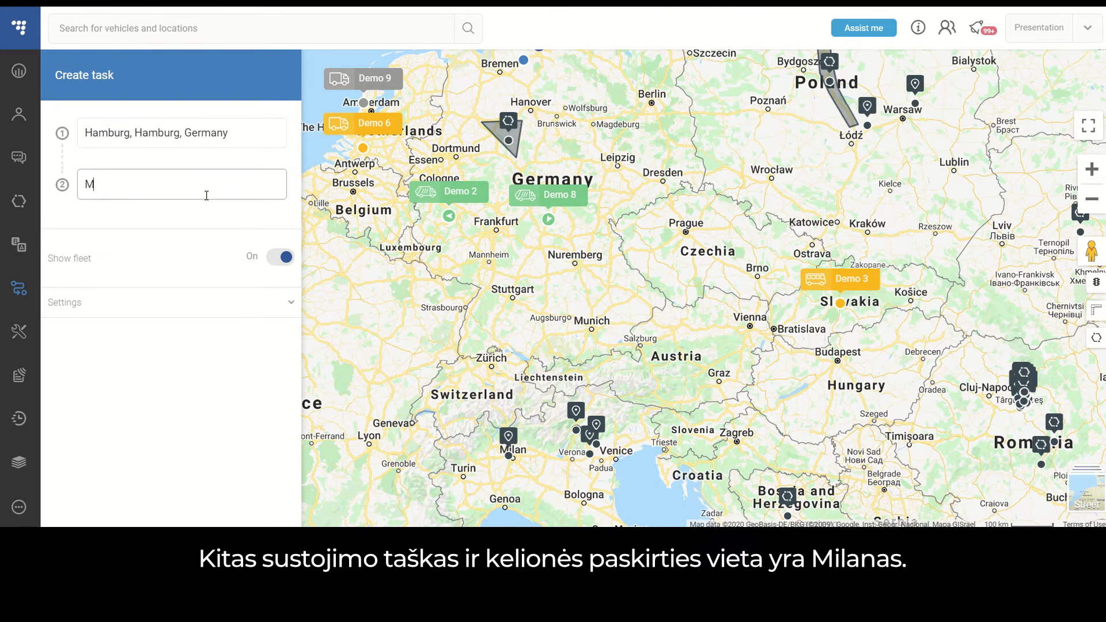
pyautogui.write('ilan')
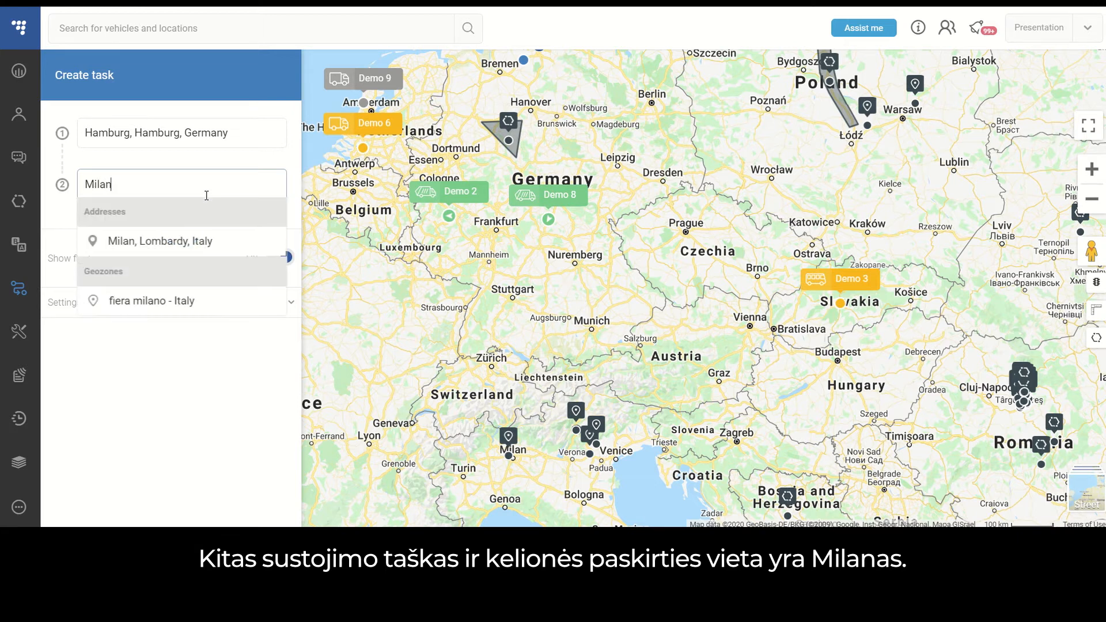
pyautogui.click(212, 242)
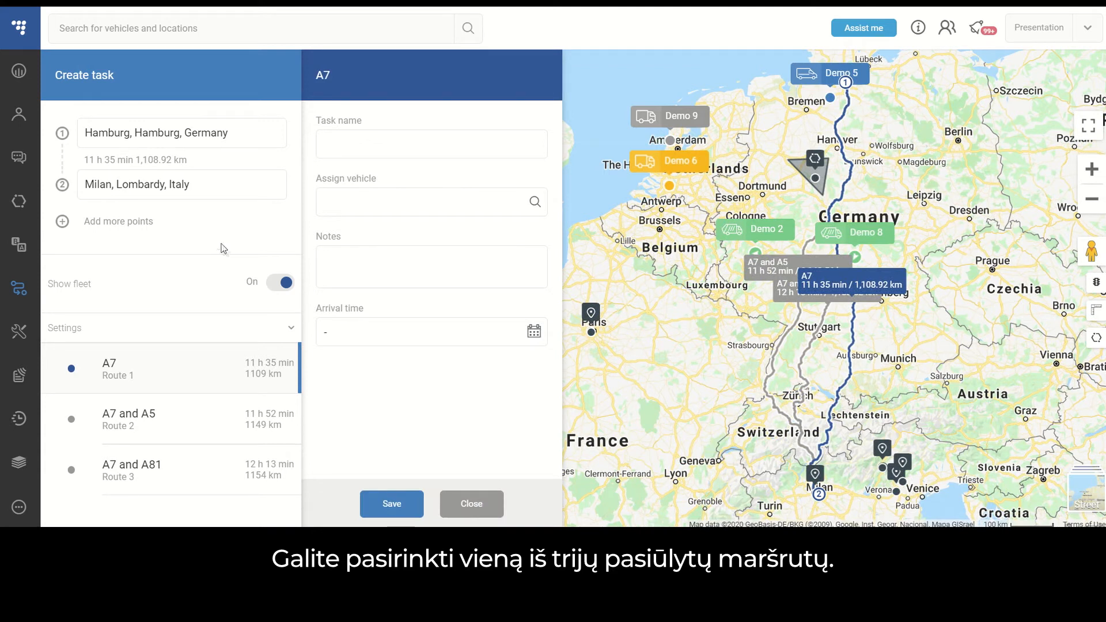
# Compare the suggested routes on the map, examining the trip details of A7 and A81 and selecting A7 and A5.
pyautogui.click(776, 346)
pyautogui.click(809, 353)
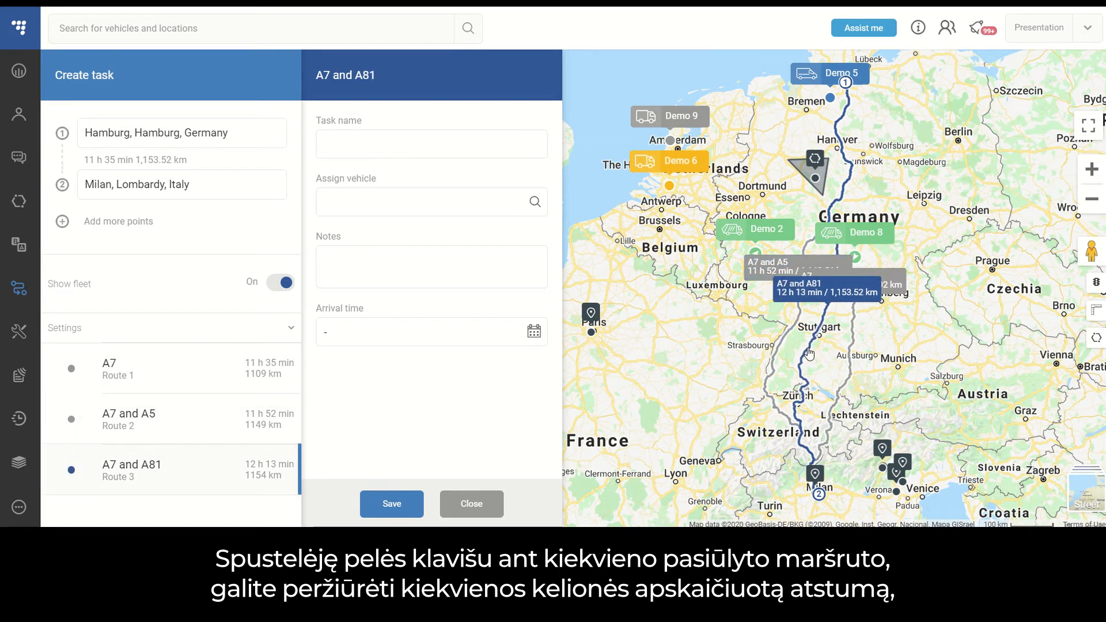
pyautogui.click(813, 296)
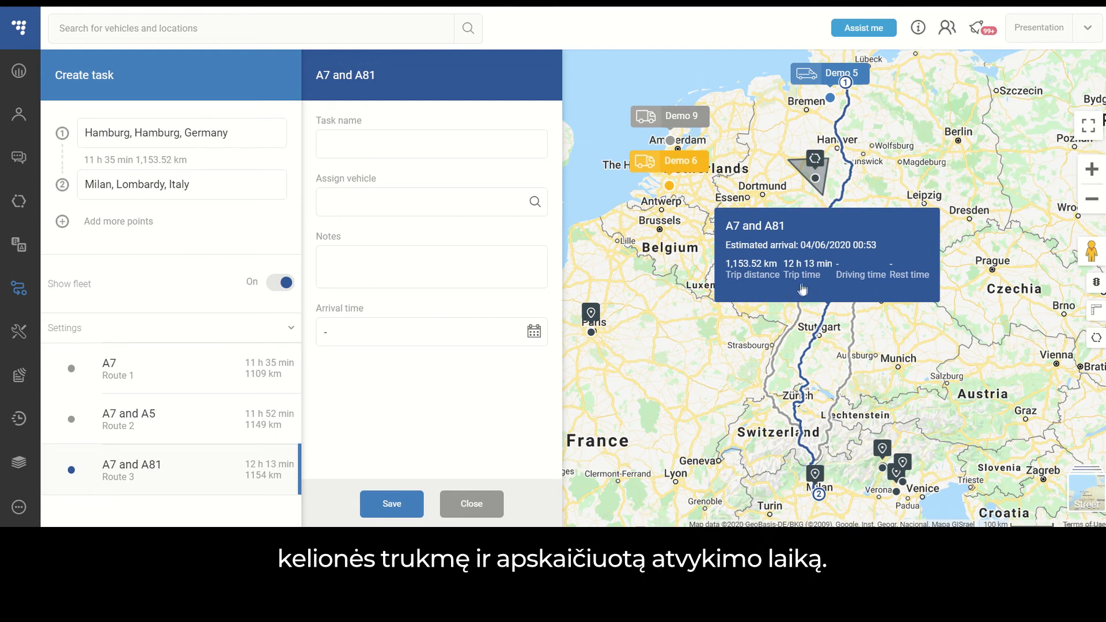
pyautogui.moveTo(833, 290)
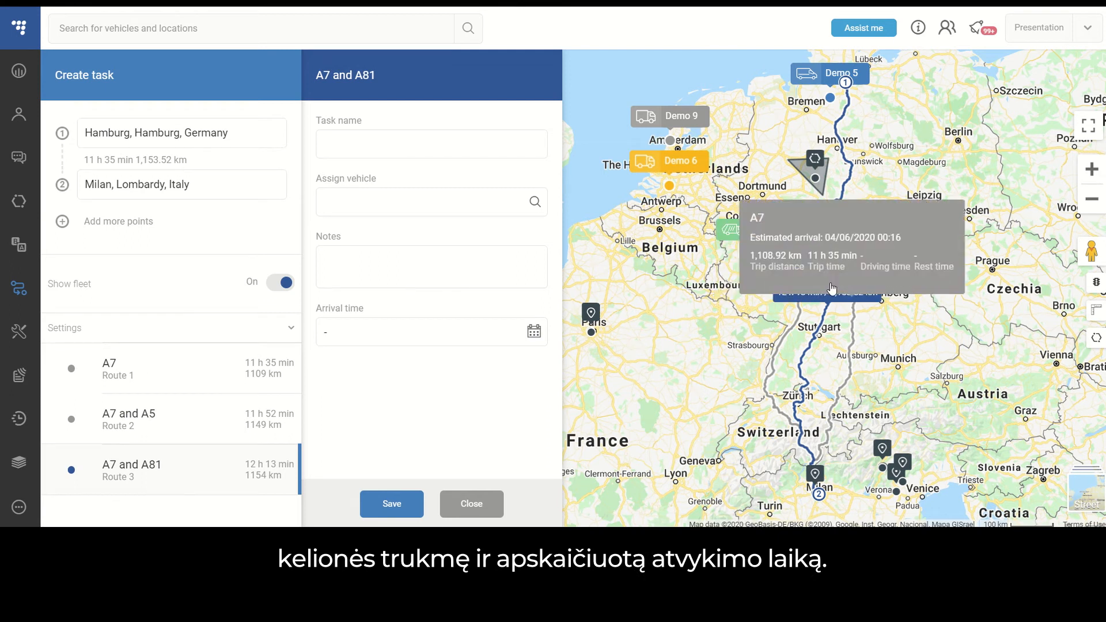
pyautogui.click(783, 348)
pyautogui.moveTo(754, 325)
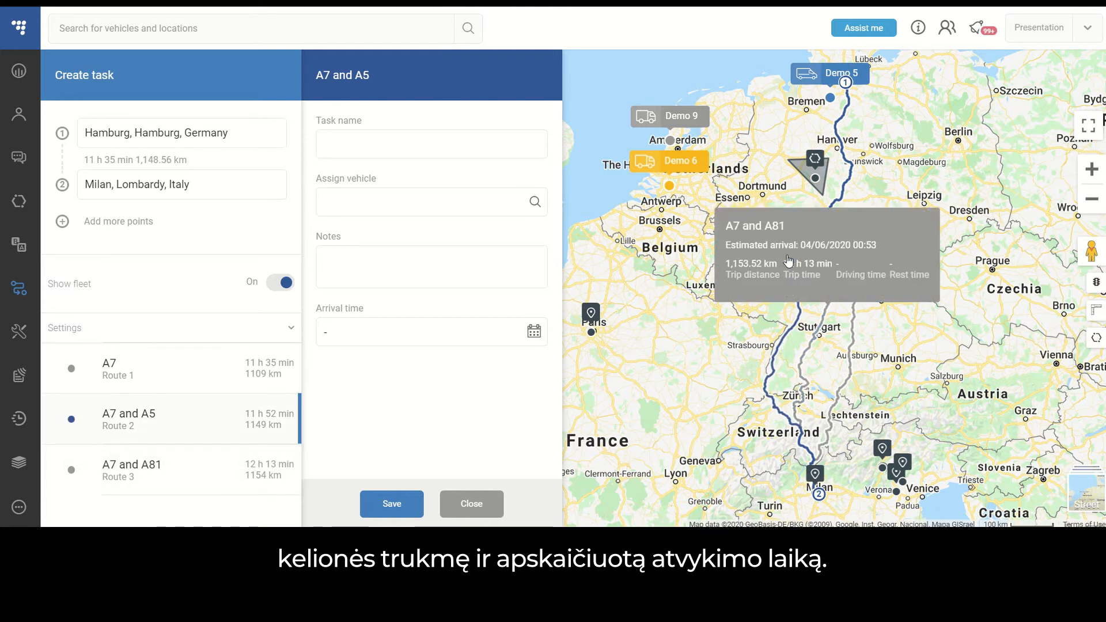
# Reroute the A7 and A5 route through the Kaiserslautern area on the map and check its updated trip details.
pyautogui.scroll(3, 756, 325)
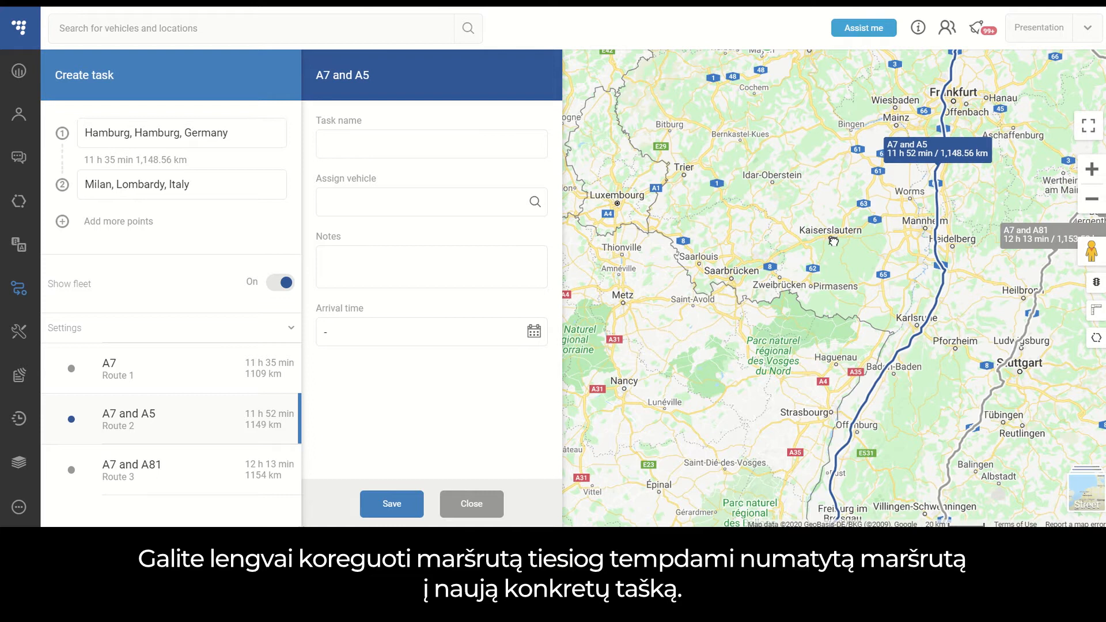
pyautogui.moveTo(830, 241); pyautogui.dragTo(830, 241)
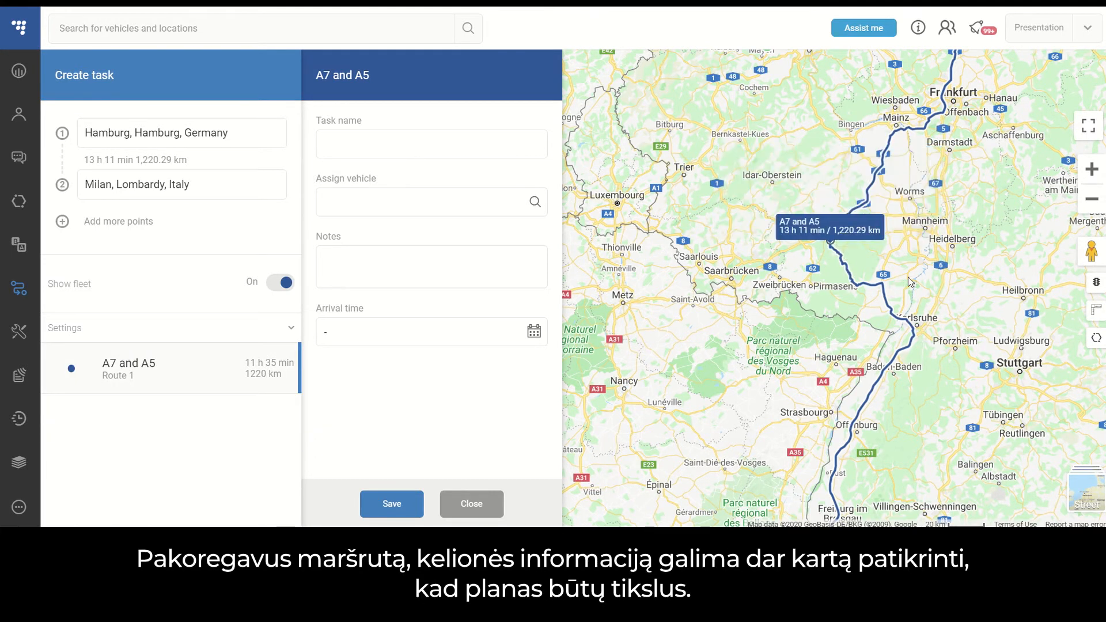
pyautogui.click(816, 233)
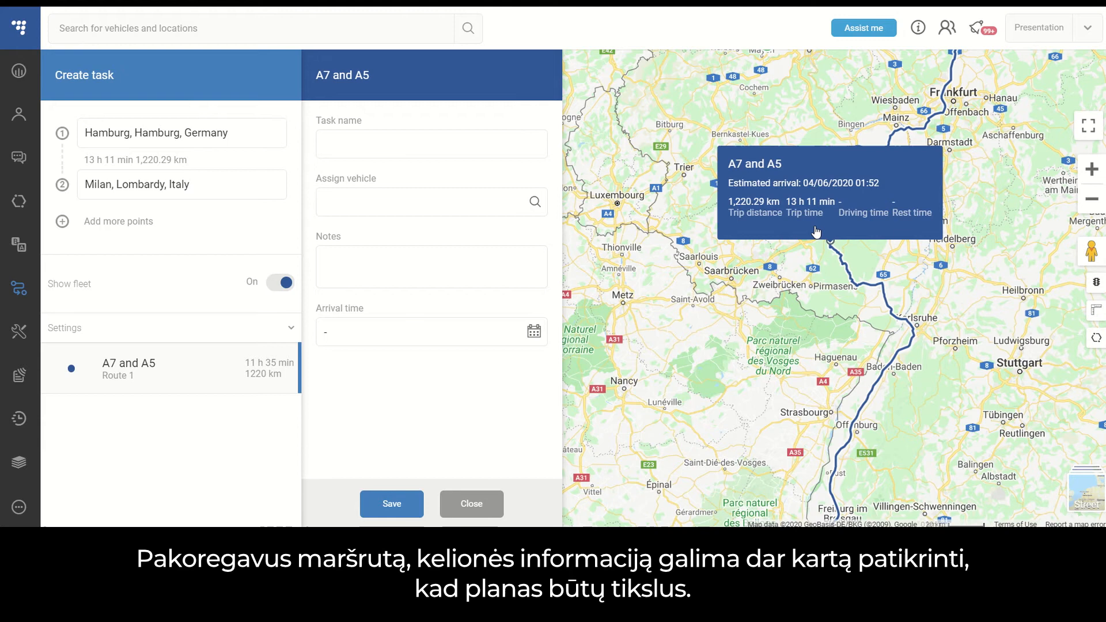
# Set the route settings to avoid tolls.
pyautogui.scroll(-1, 816, 232)
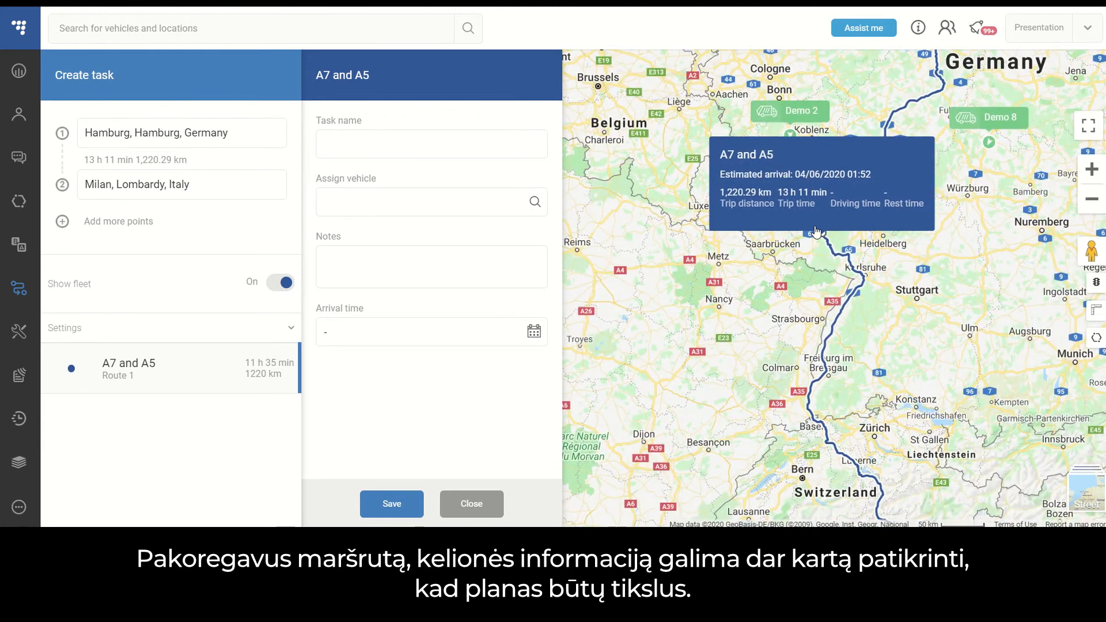
pyautogui.scroll(-1, 816, 231)
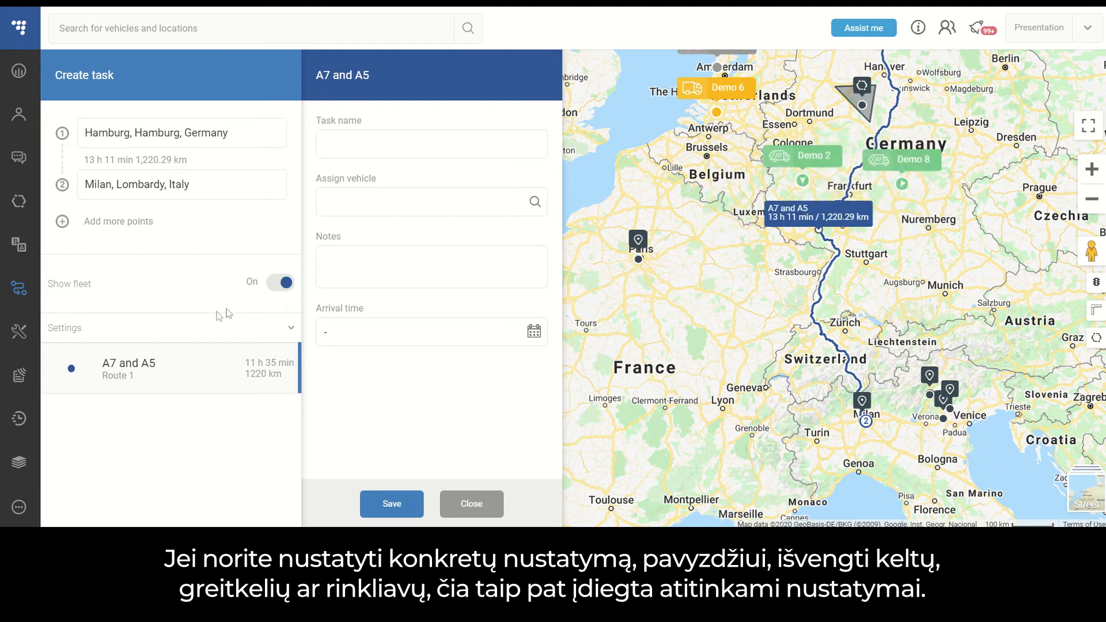
pyautogui.click(96, 334)
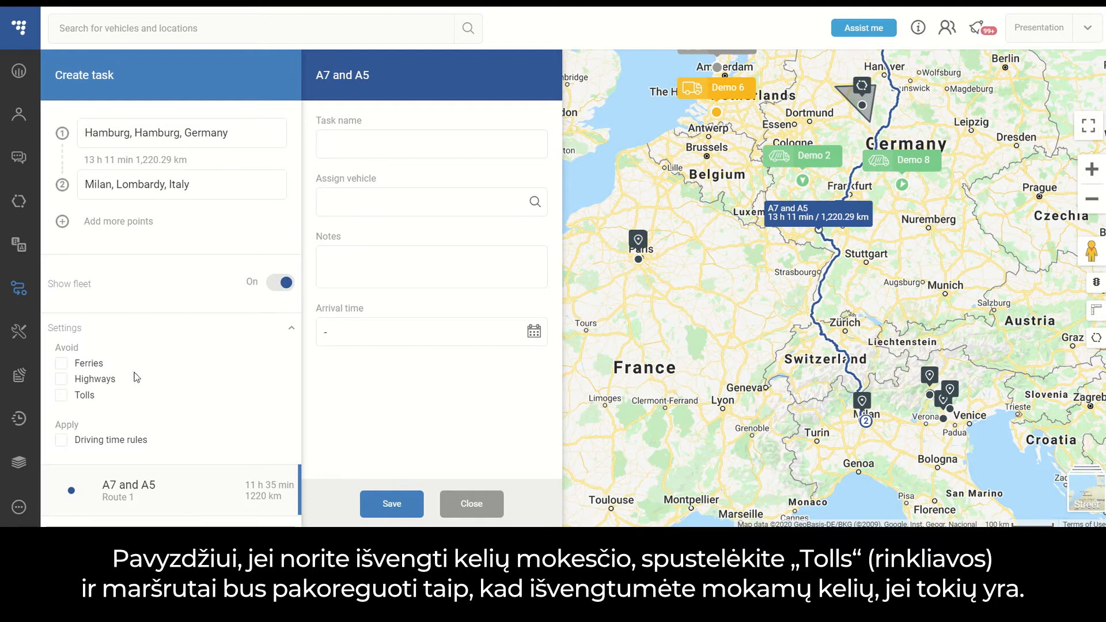
pyautogui.click(63, 401)
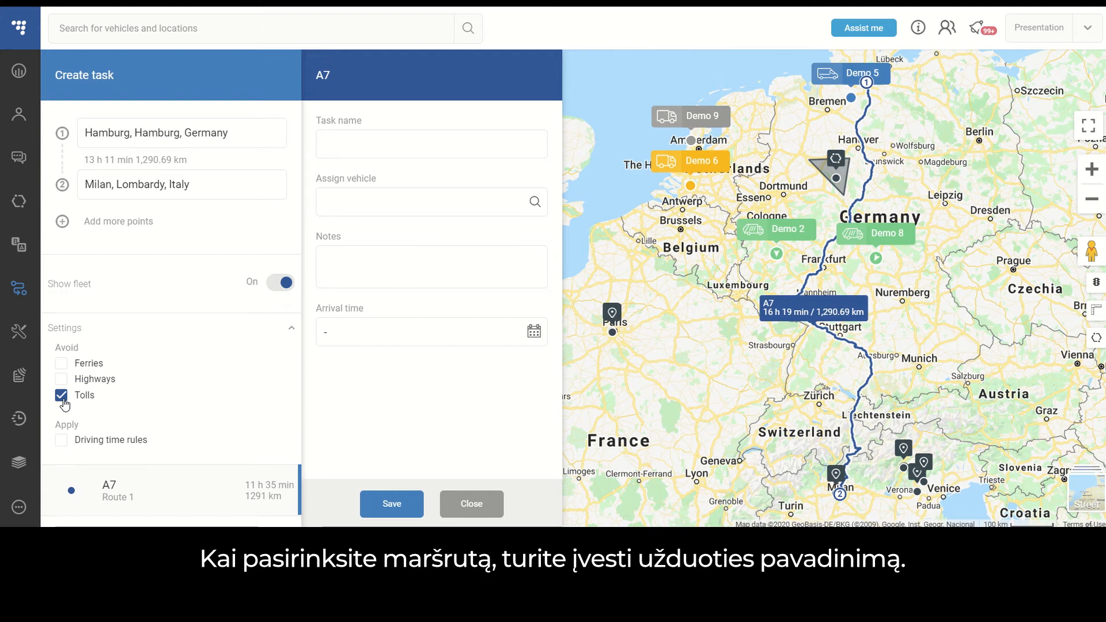
# Name the task "Hamburg - Milan" and view the vehicles available for assignment without choosing one.
pyautogui.click(324, 144)
pyautogui.write('Hambu')
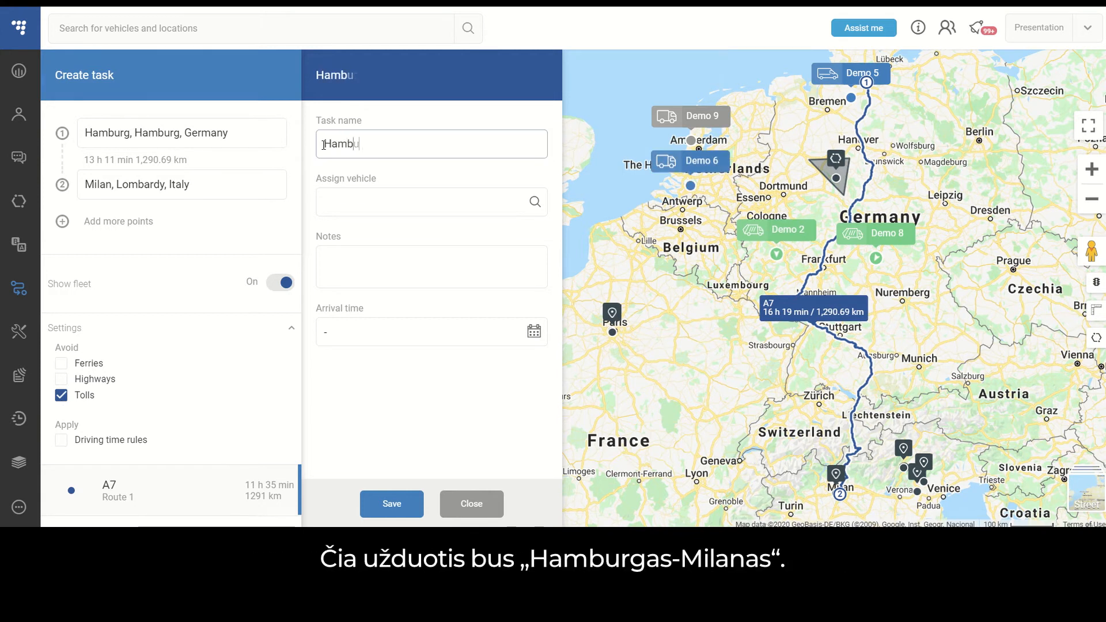
pyautogui.write('rg - Milan')
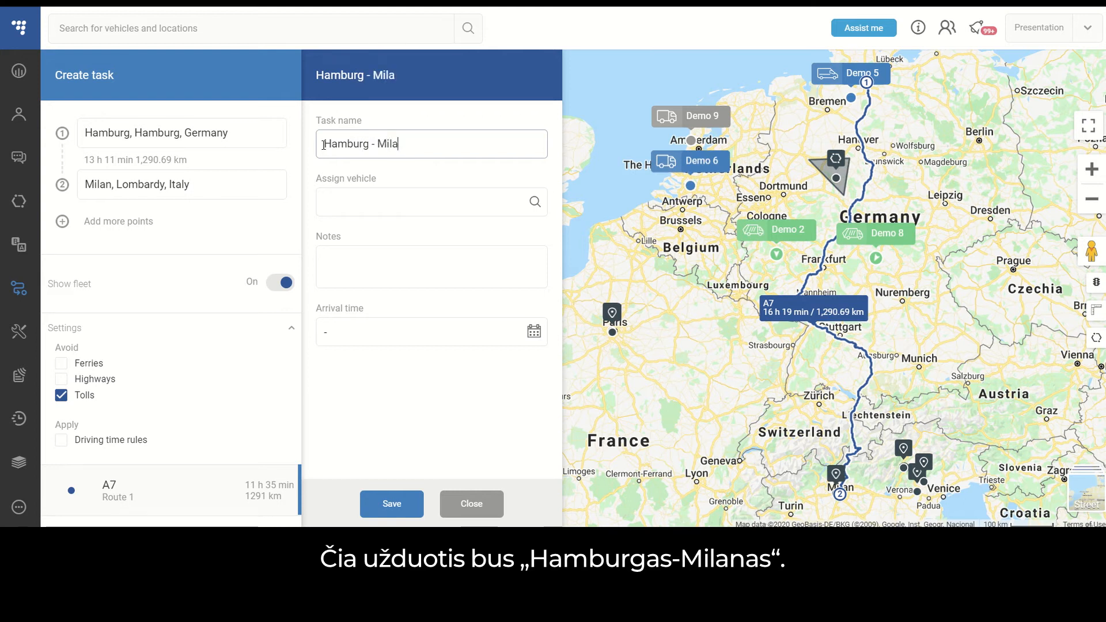
pyautogui.click(424, 207)
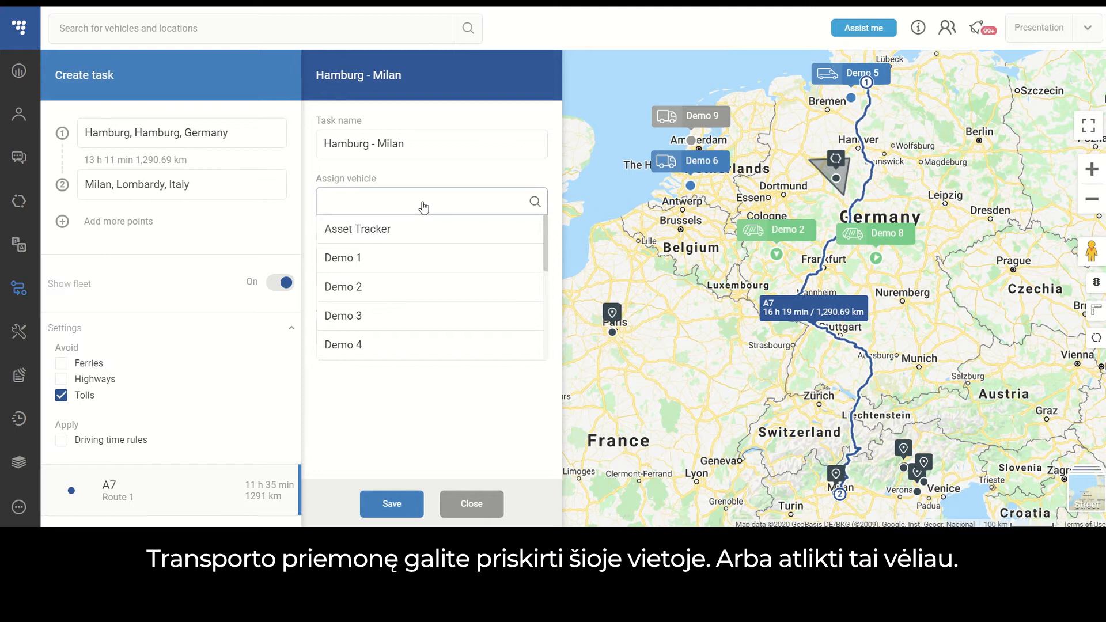
pyautogui.click(507, 173)
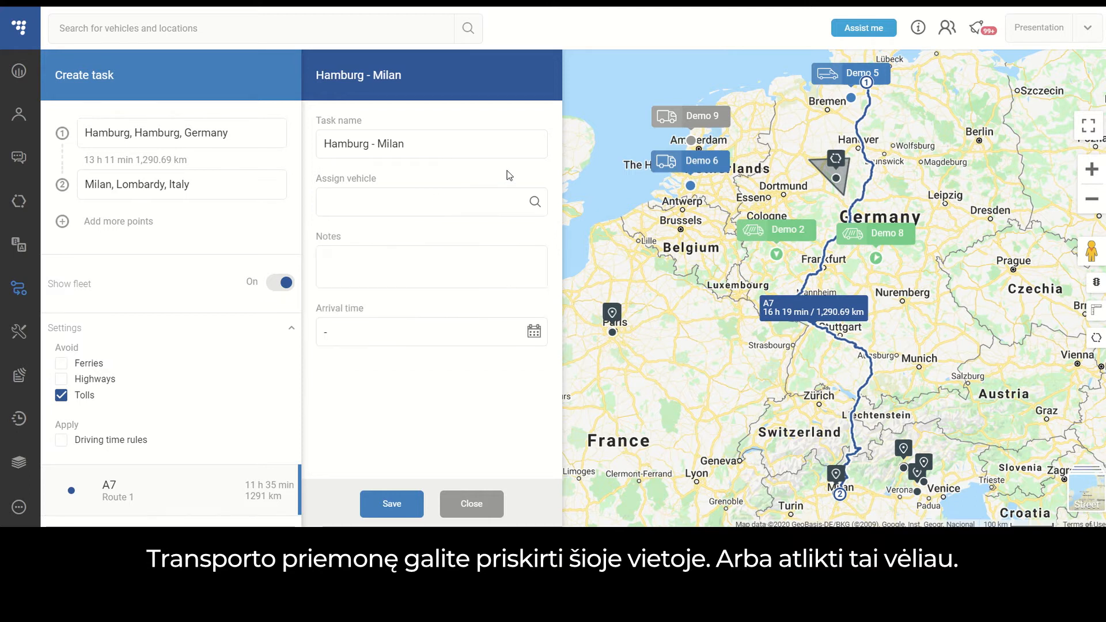
# Add the note "Test task" to the new task.
pyautogui.click(464, 262)
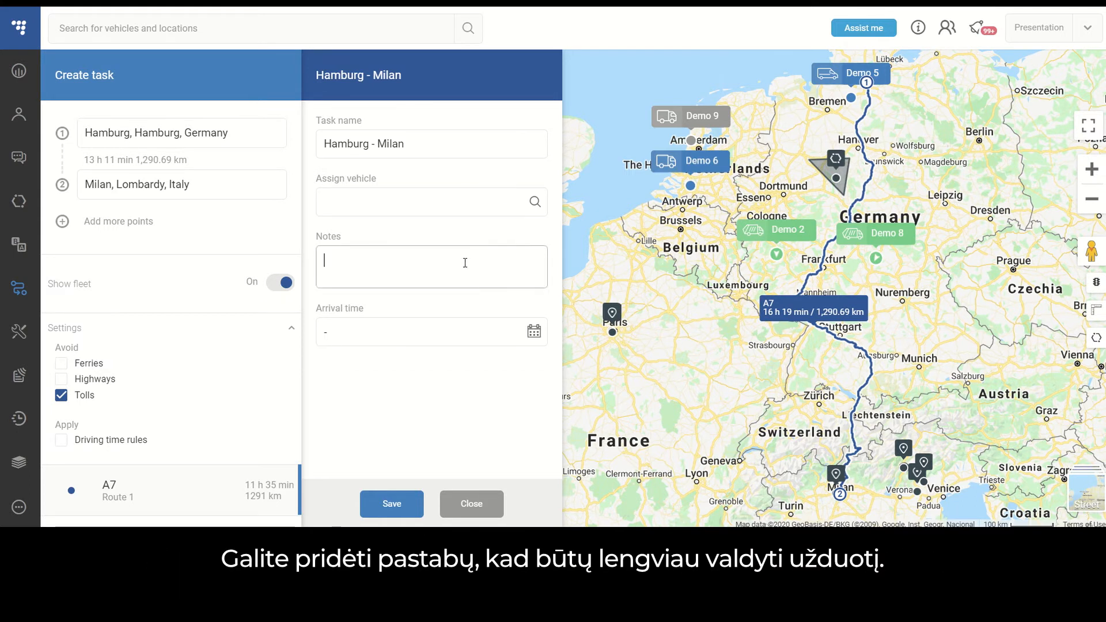
pyautogui.write('Test ')
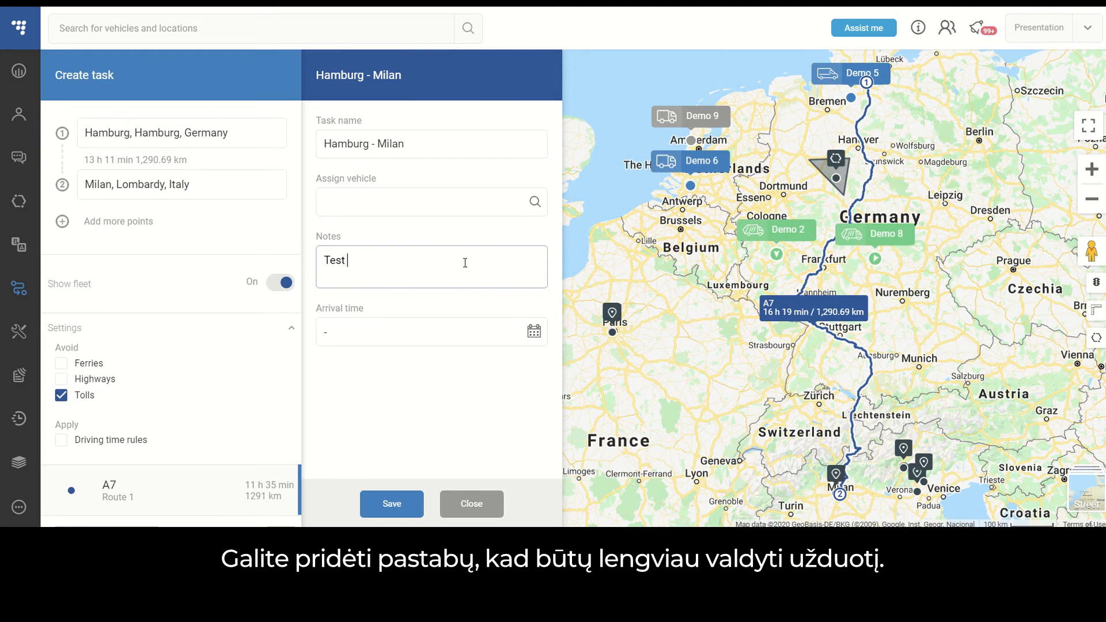
pyautogui.write('task')
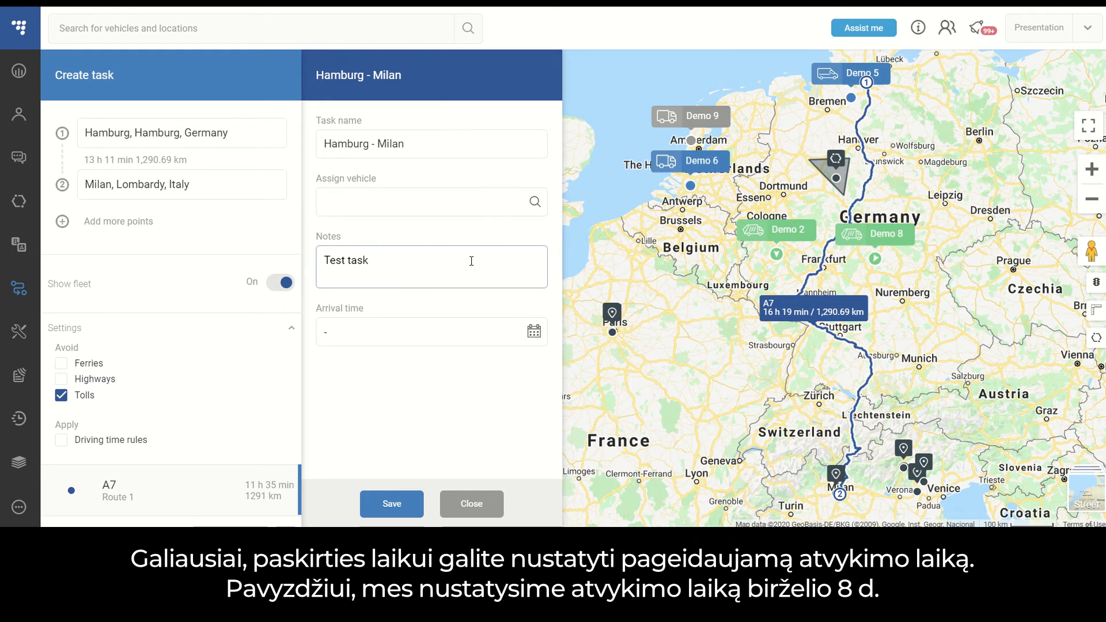
# Set the task's arrival time to 08/06/2020 12:00.
pyautogui.click(537, 333)
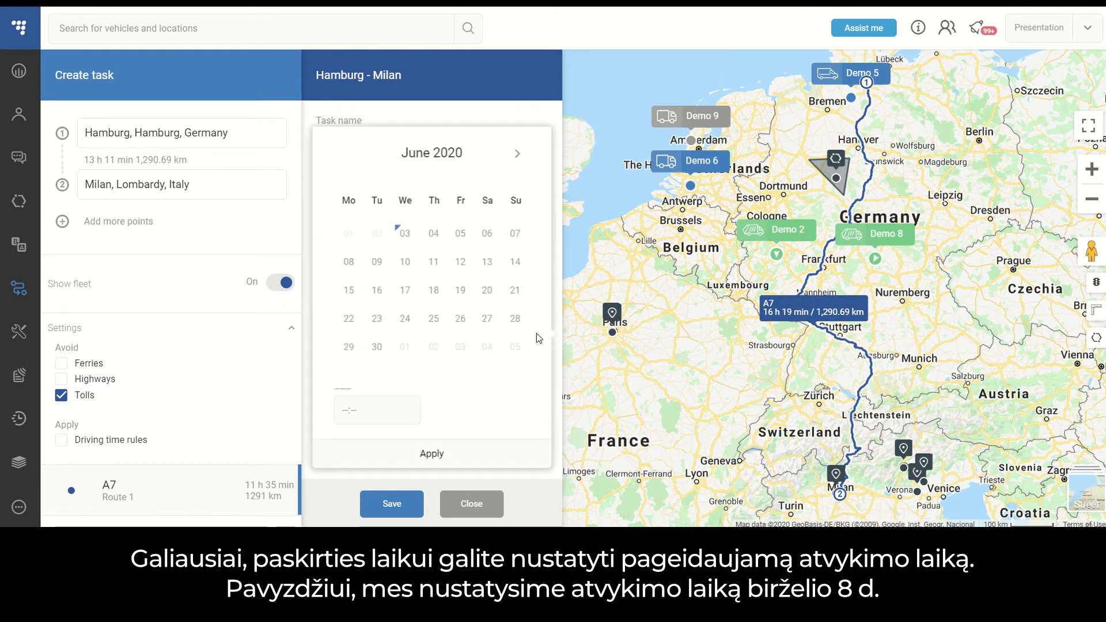
pyautogui.click(349, 263)
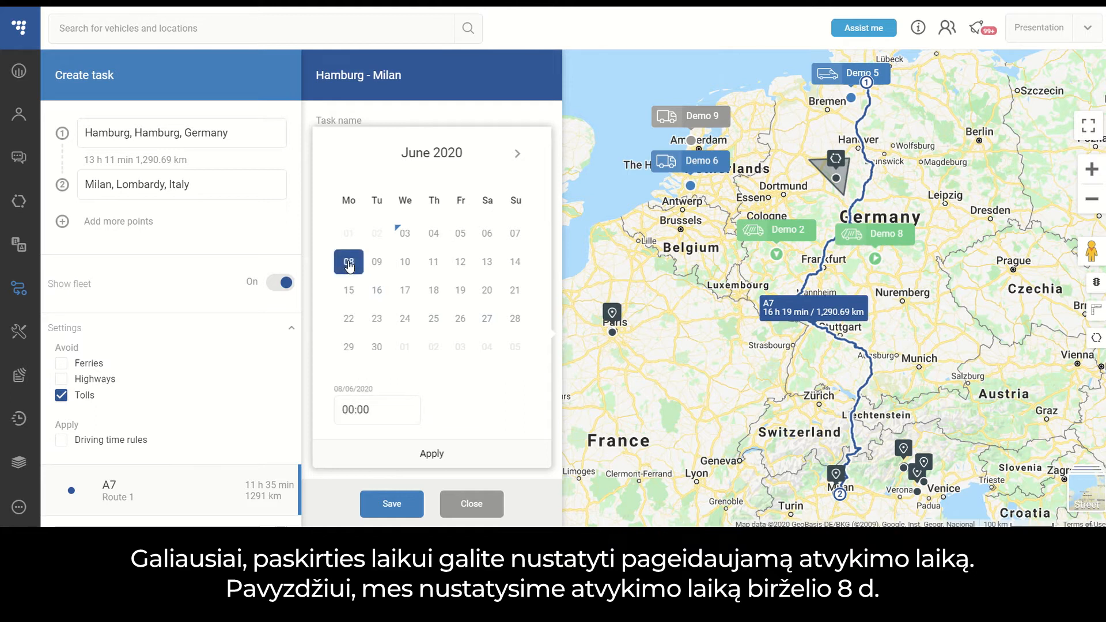
pyautogui.click(356, 411)
pyautogui.write('12')
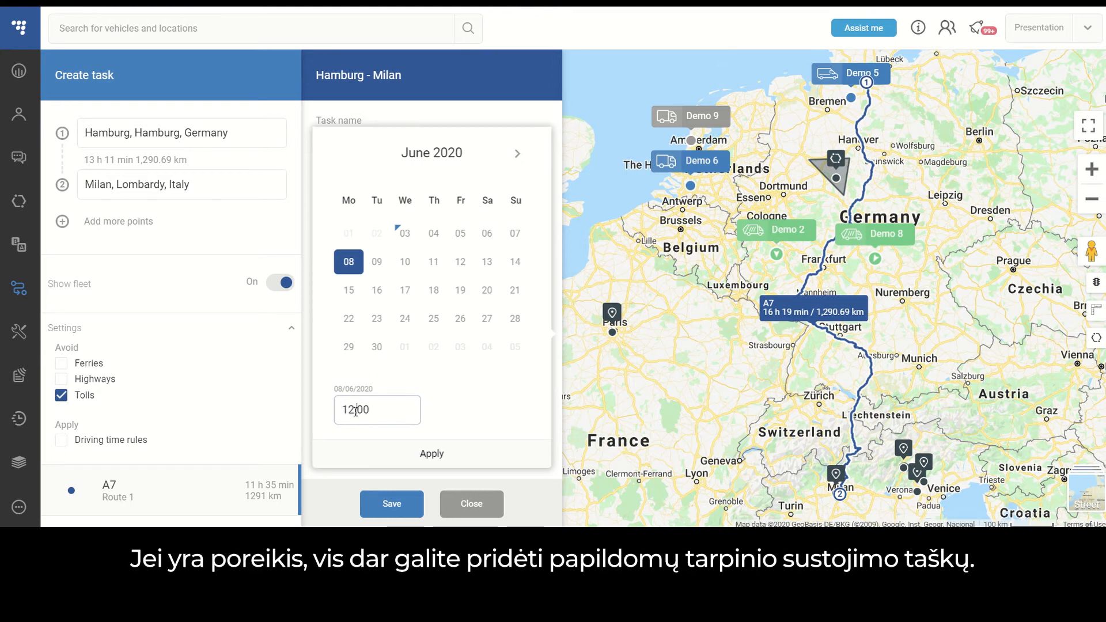
pyautogui.click(432, 453)
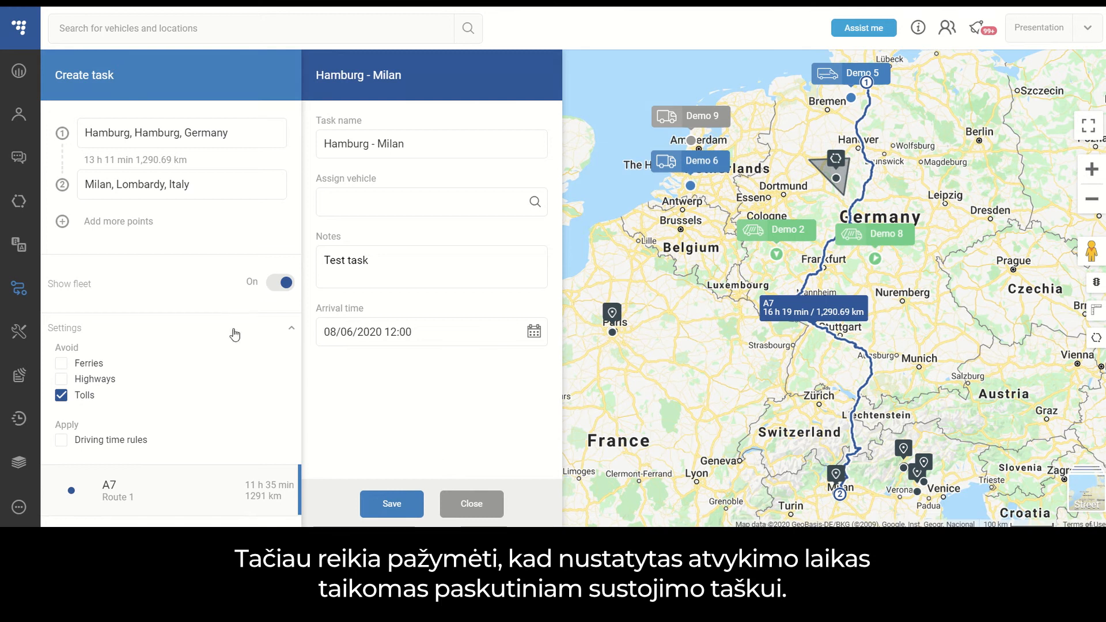
# Add Prague, Prague, Czechia as the third waypoint and save the task.
pyautogui.click(62, 225)
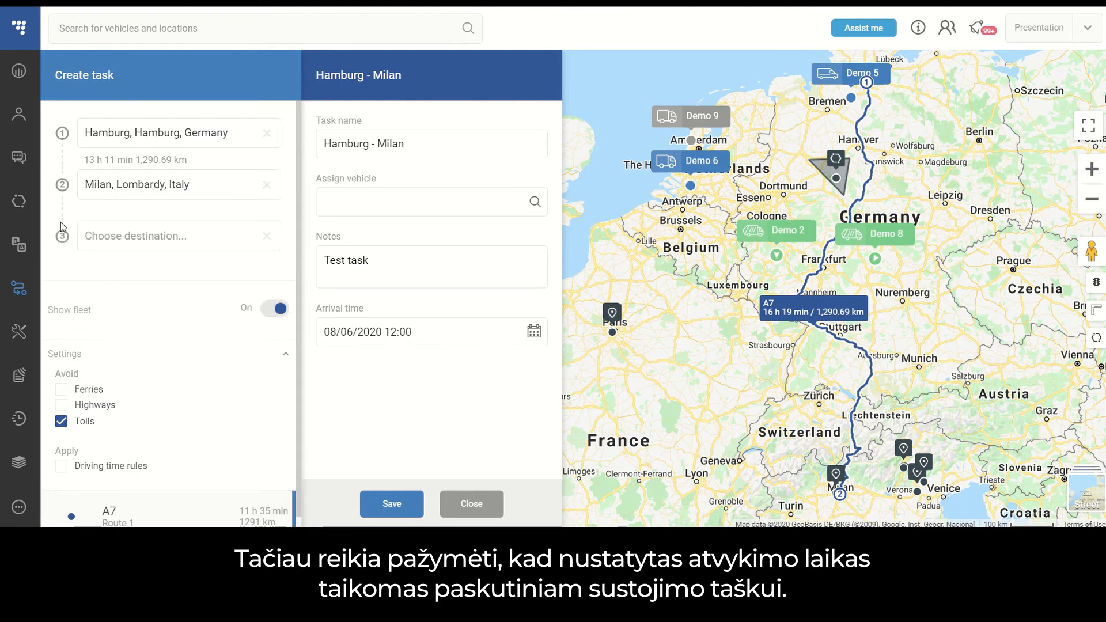
pyautogui.click(131, 227)
pyautogui.write('Prague')
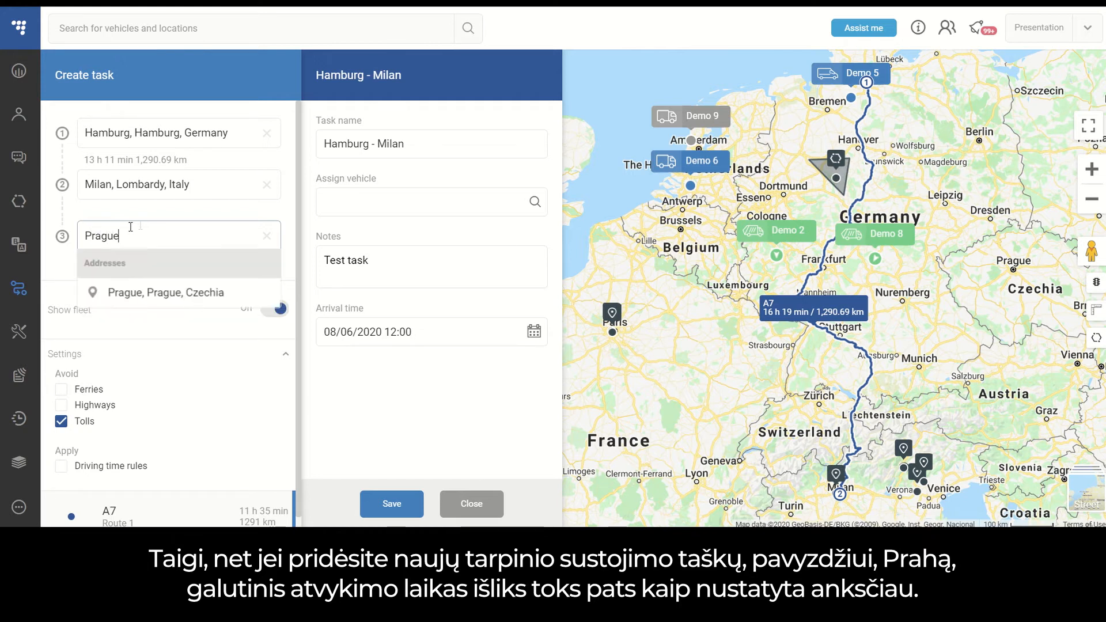
pyautogui.click(161, 291)
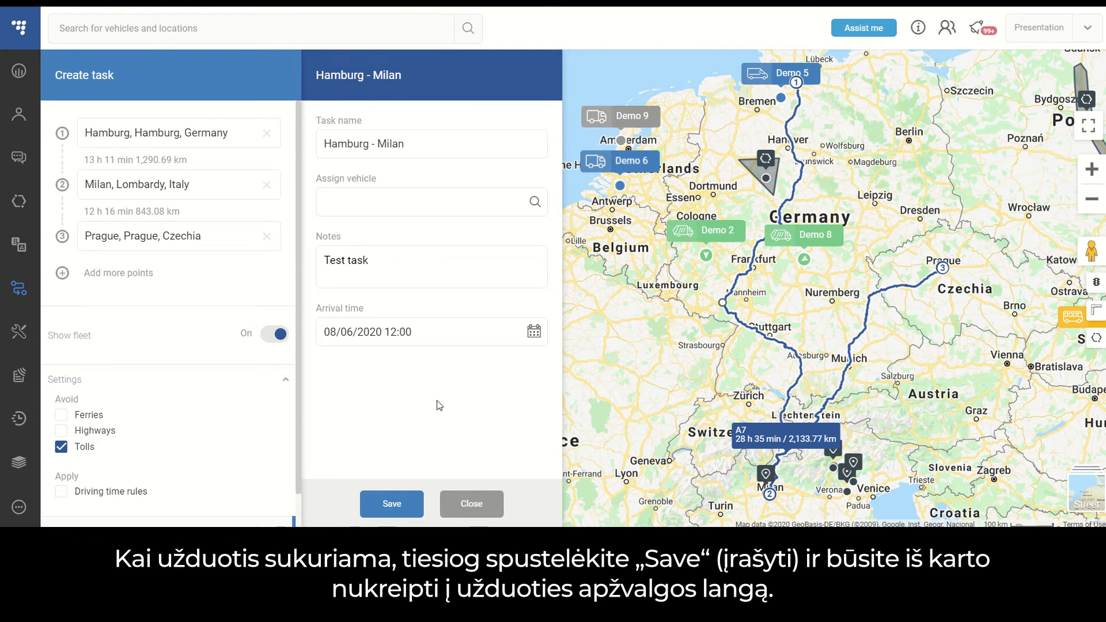
pyautogui.click(402, 504)
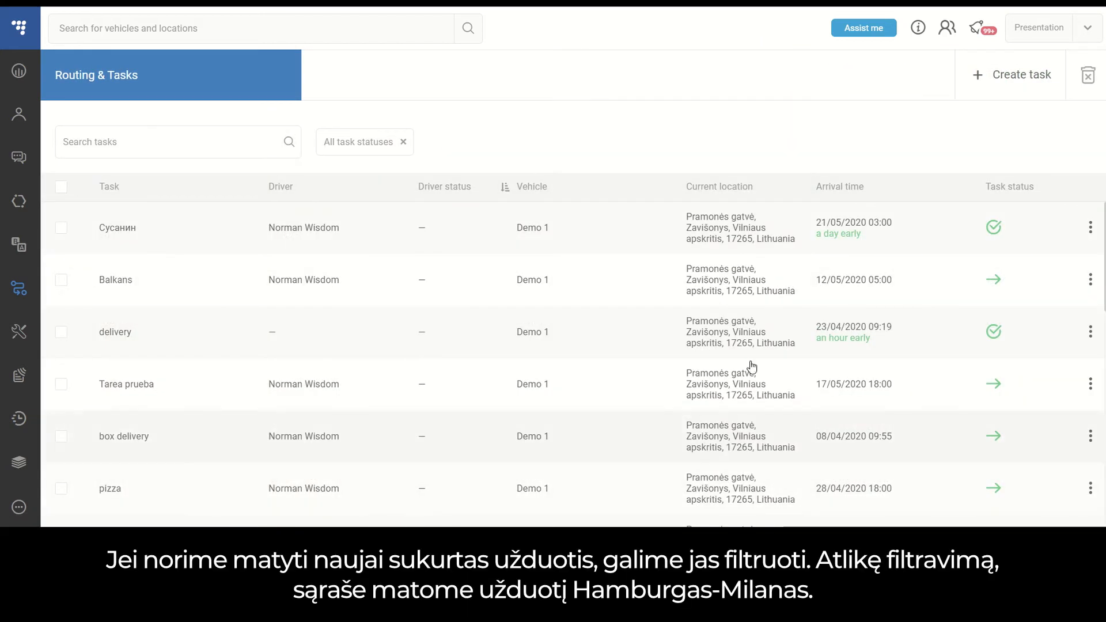
# Filter the task list by task status to show only New tasks.
pyautogui.click(1051, 185)
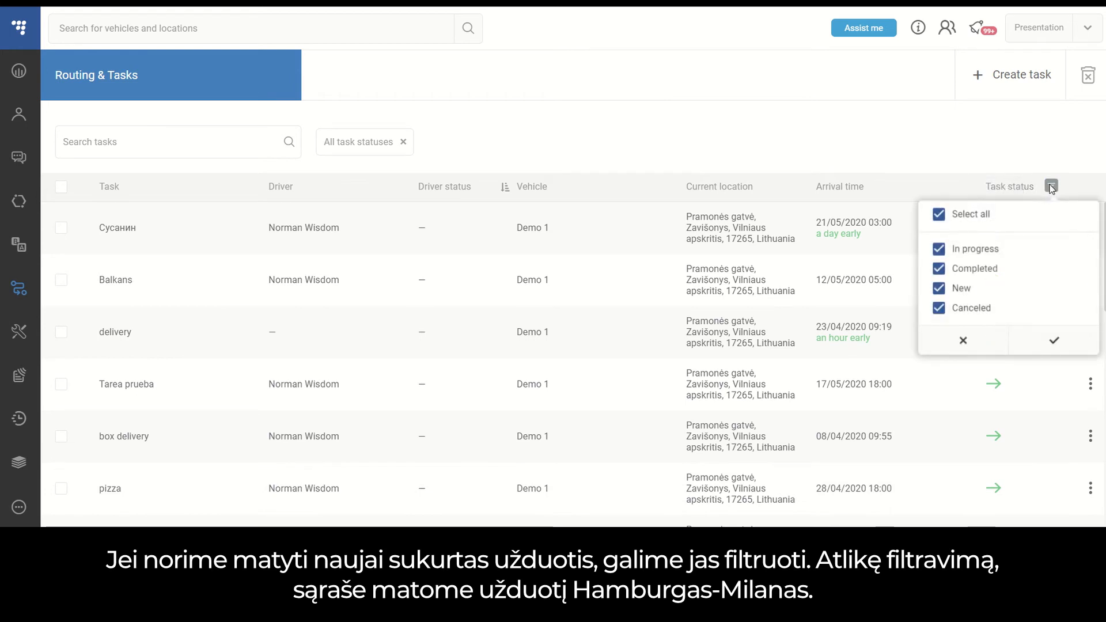
pyautogui.click(938, 215)
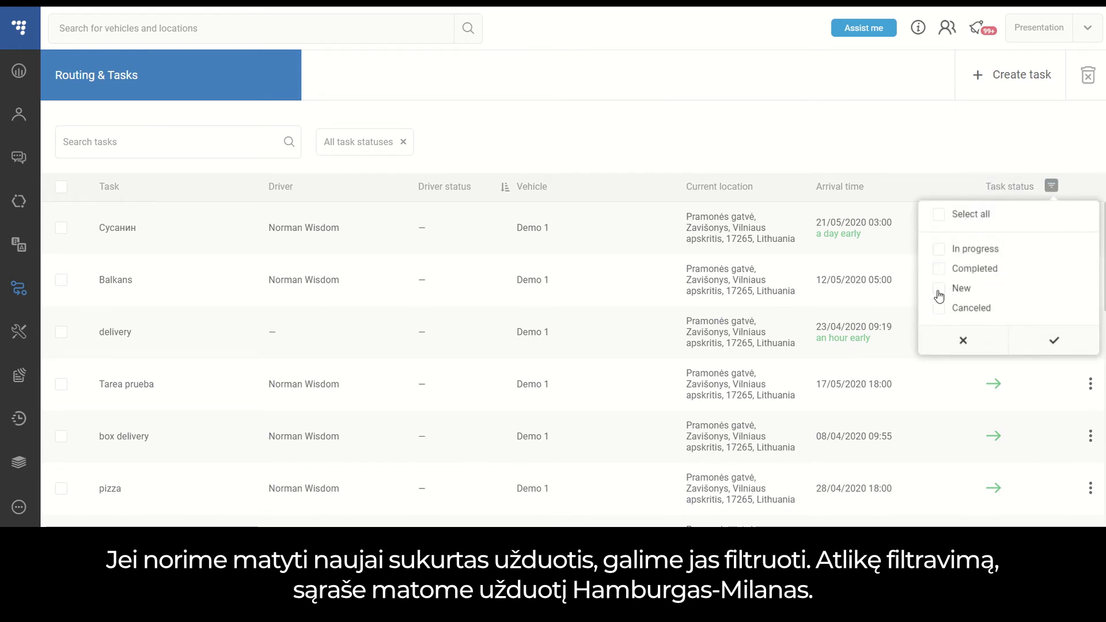
pyautogui.click(939, 291)
pyautogui.click(1053, 340)
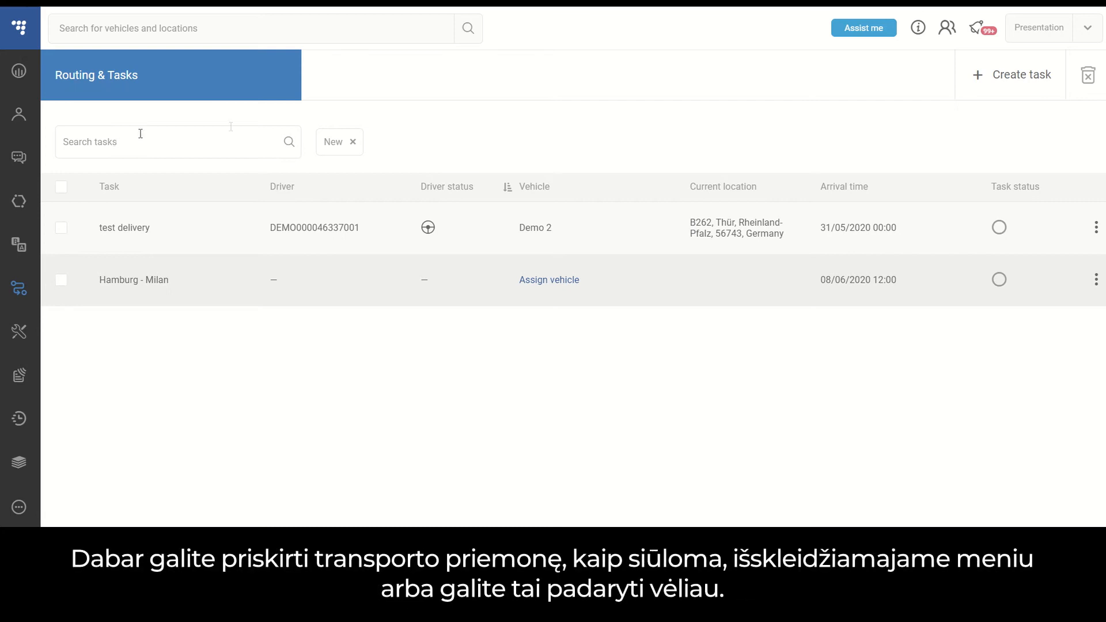
# Assign the vehicle Demo 2 to the Hamburg - Milan task.
pyautogui.click(569, 281)
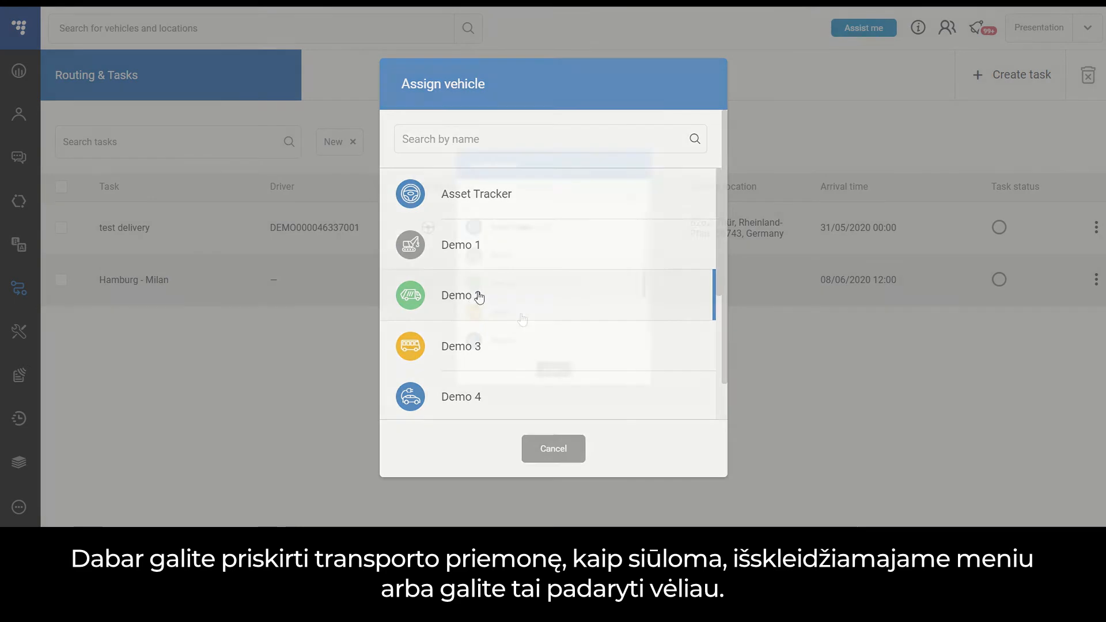
pyautogui.click(478, 295)
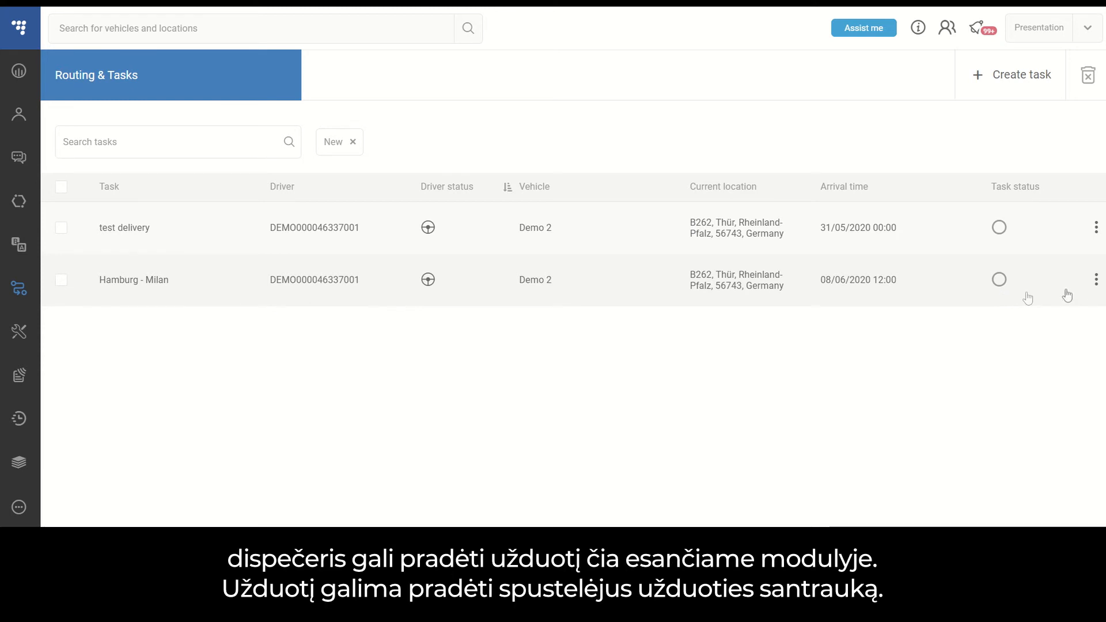
# Review the task summary of the Hamburg - Milan task and start the task from there.
pyautogui.click(1095, 280)
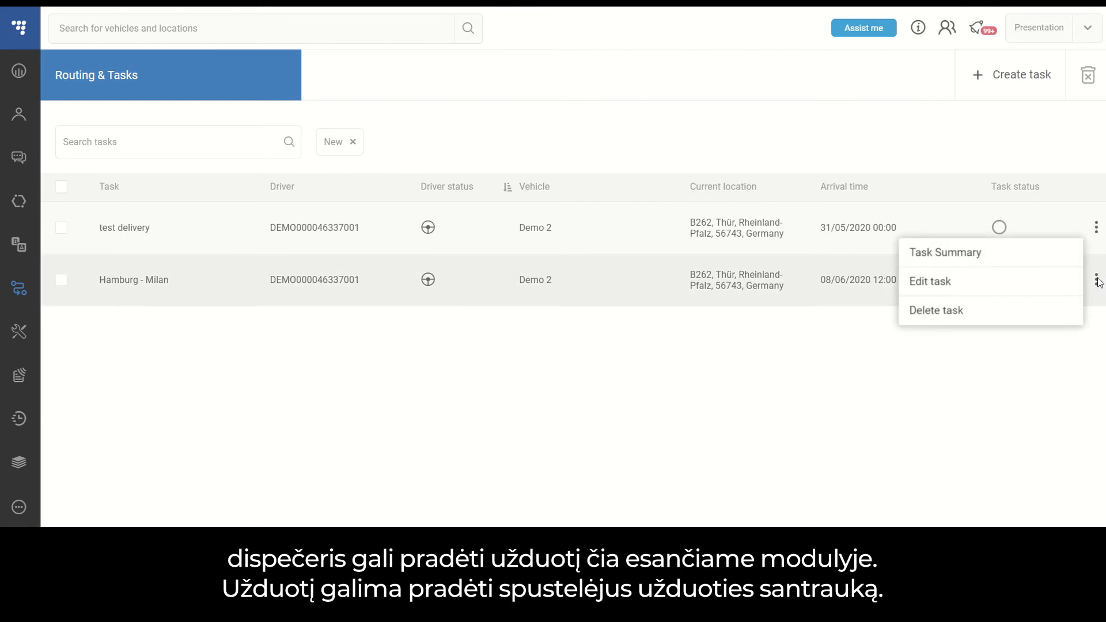
pyautogui.click(1003, 265)
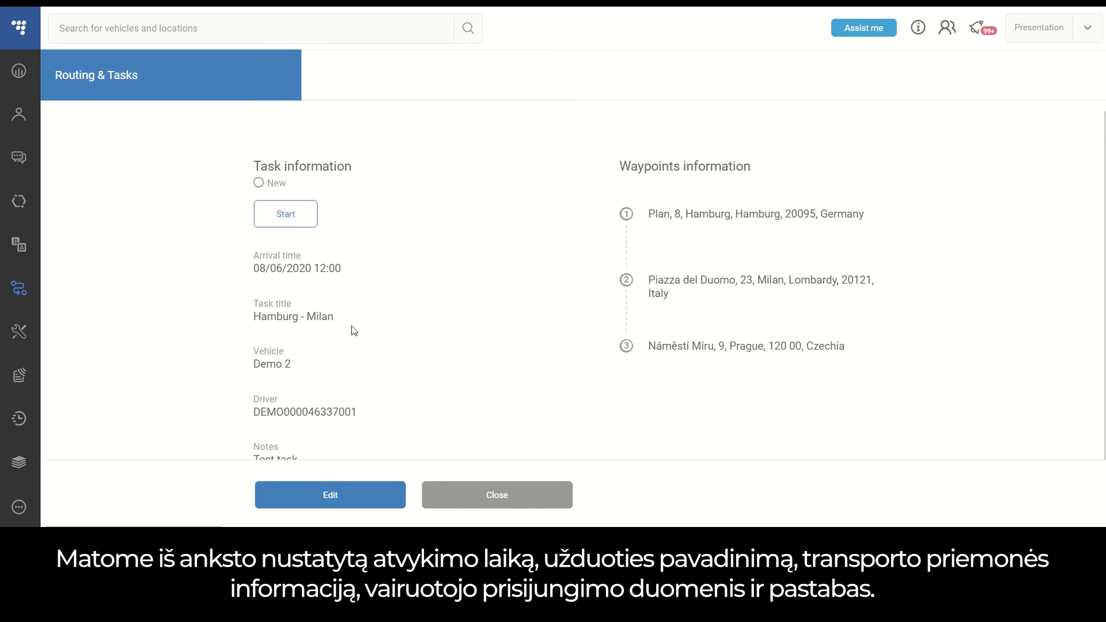
pyautogui.scroll(-1, 453, 367)
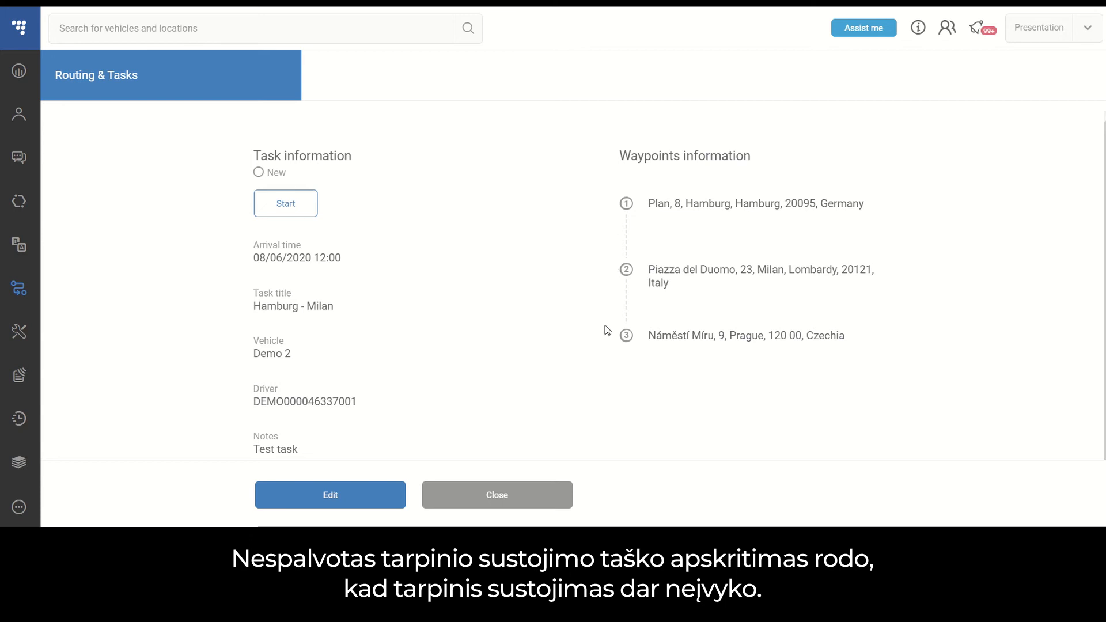
pyautogui.click(298, 205)
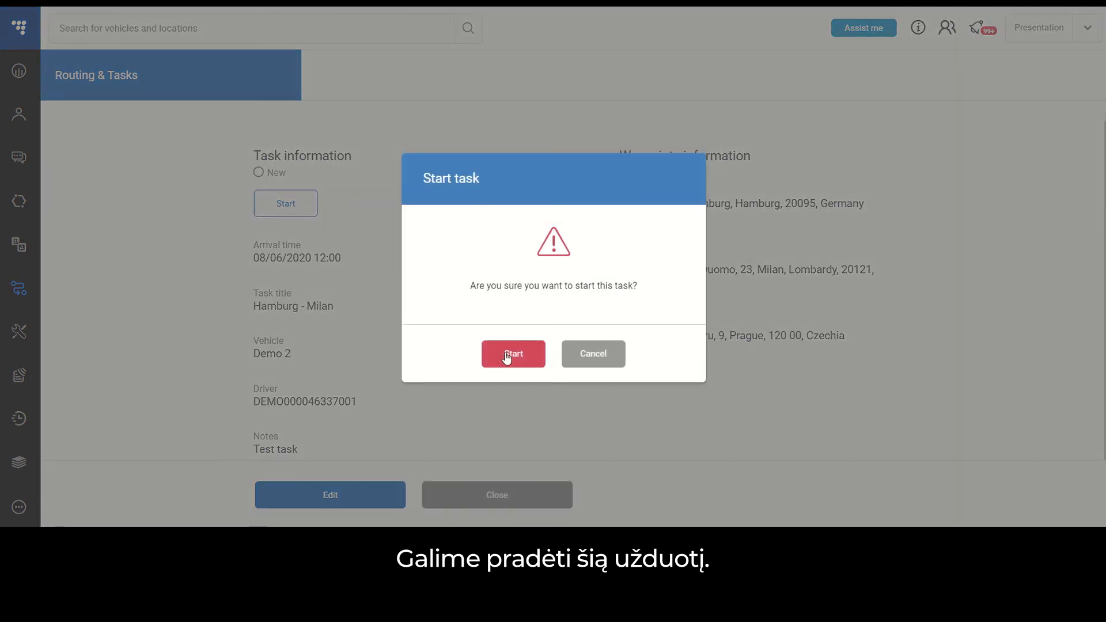
pyautogui.click(507, 358)
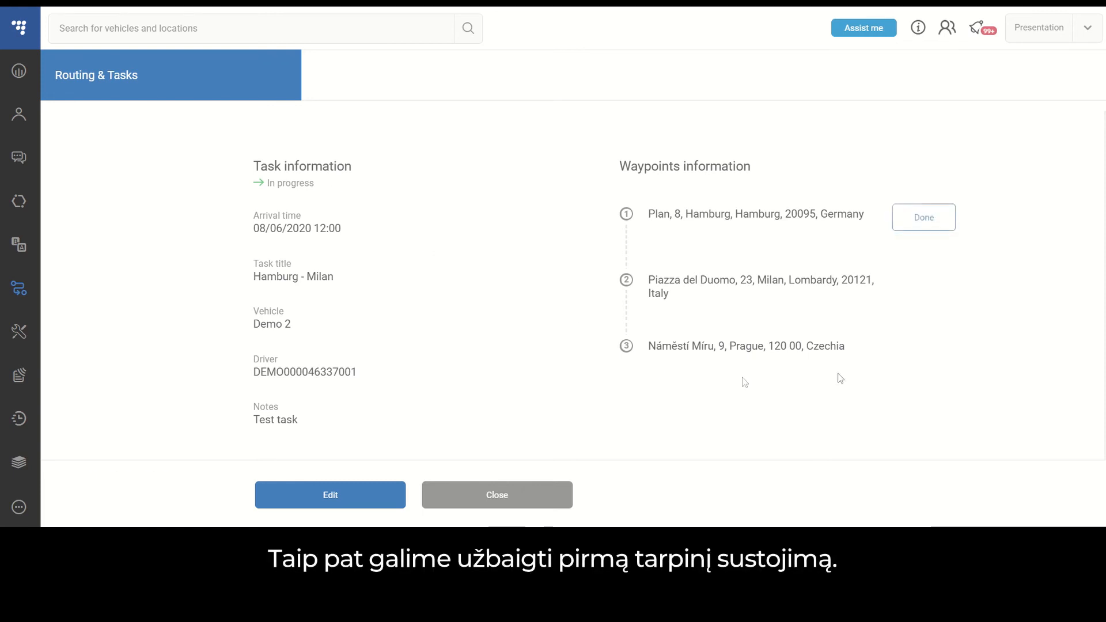
# Mark the first two waypoints, Hamburg and Milan, as completed in the task summary.
pyautogui.click(924, 222)
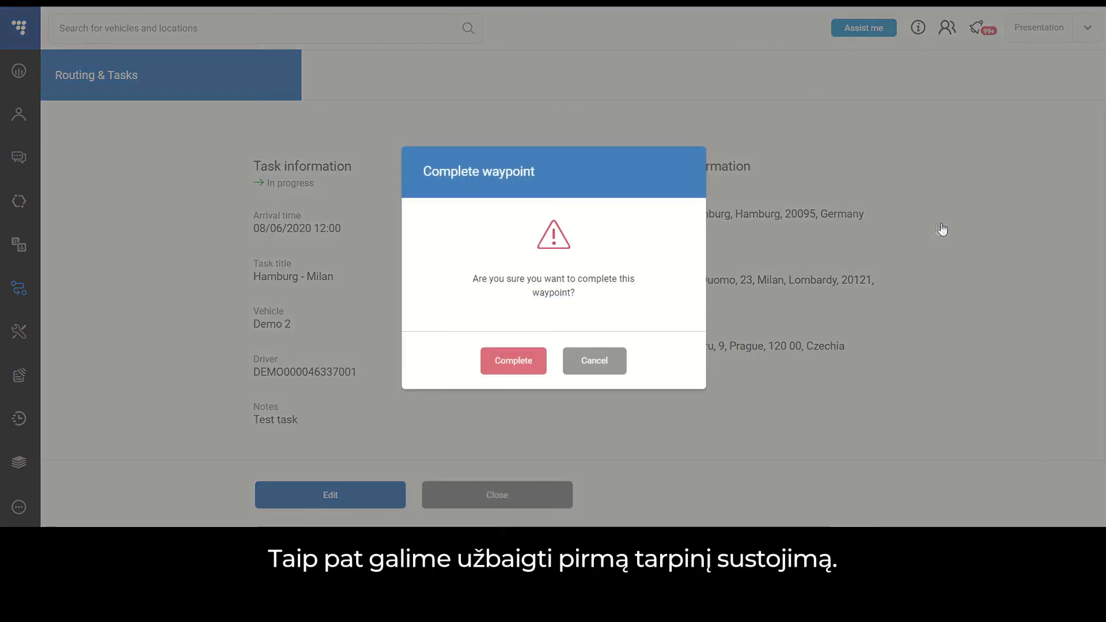
pyautogui.click(510, 362)
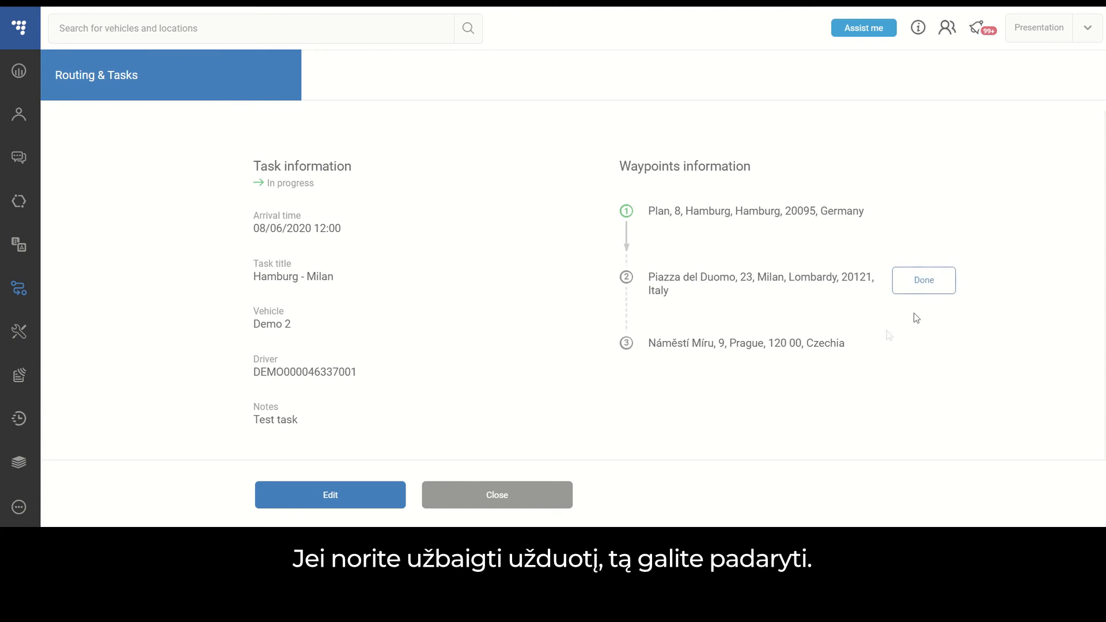
pyautogui.click(923, 288)
pyautogui.click(505, 368)
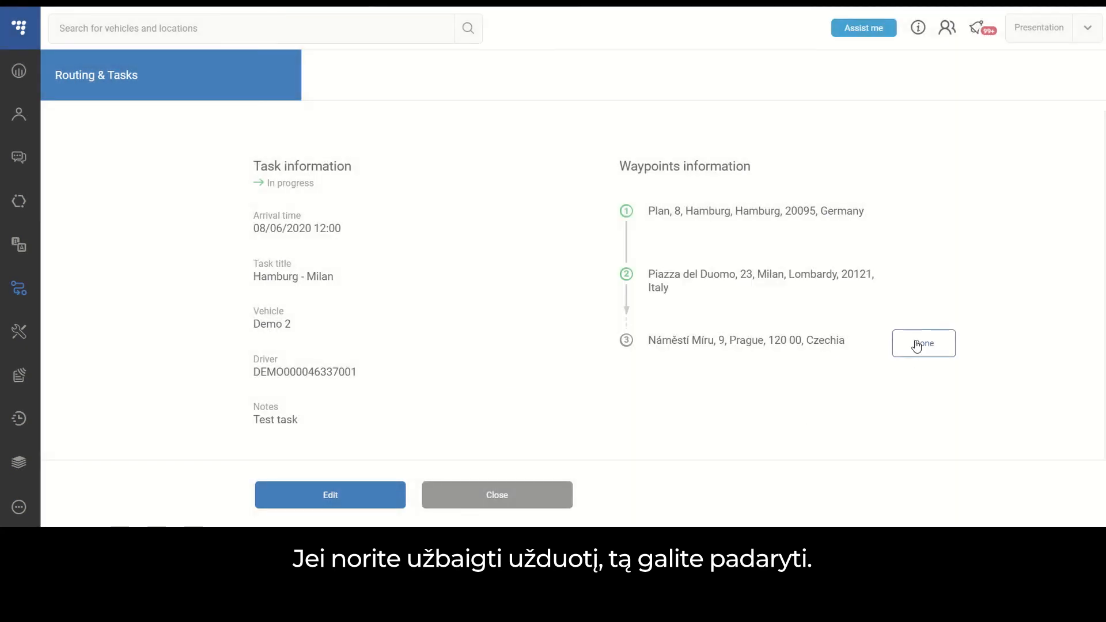
# Mark the last waypoint, Prague, as completed to finish the Hamburg - Milan task, and close its summary.
pyautogui.click(921, 340)
pyautogui.click(519, 365)
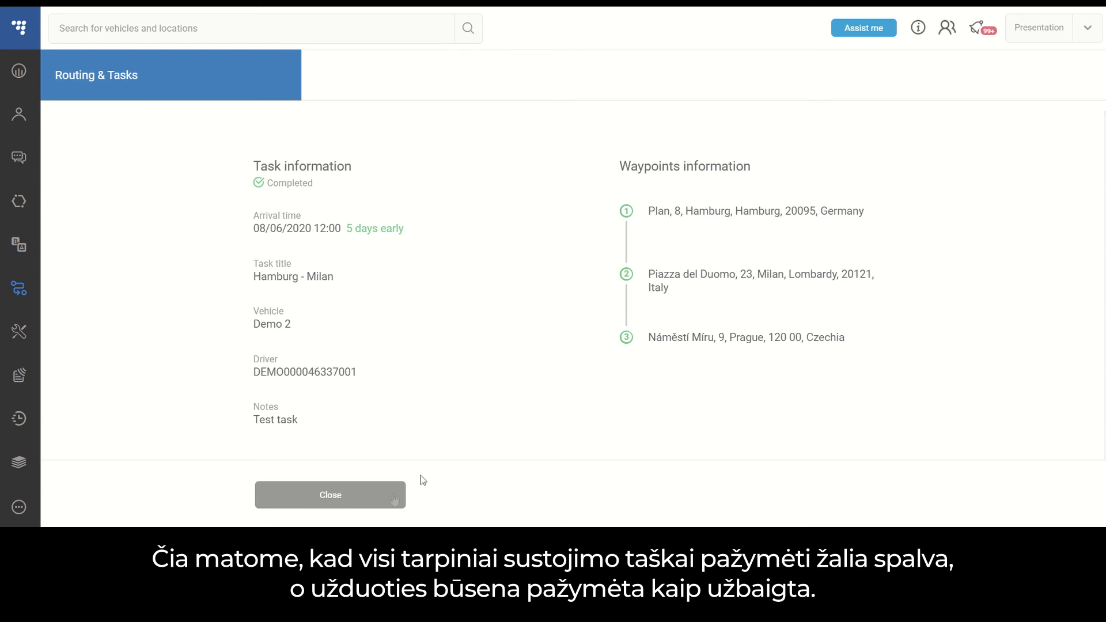
pyautogui.click(356, 497)
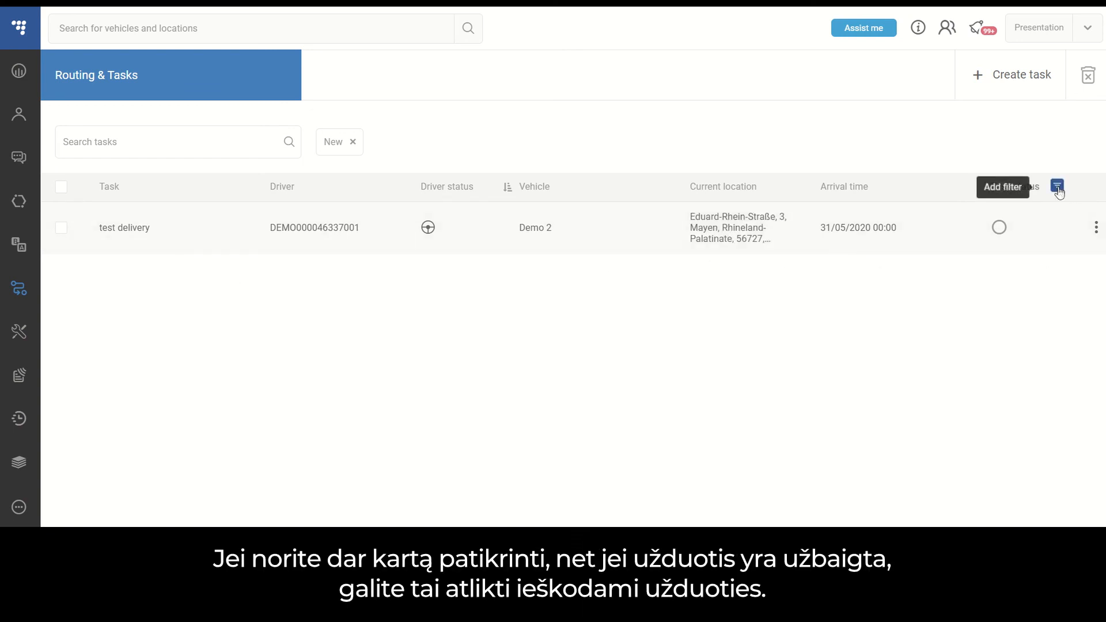
# Set the task status filter to include all statuses and search the task list for Hamburg.
pyautogui.click(1057, 186)
pyautogui.click(943, 225)
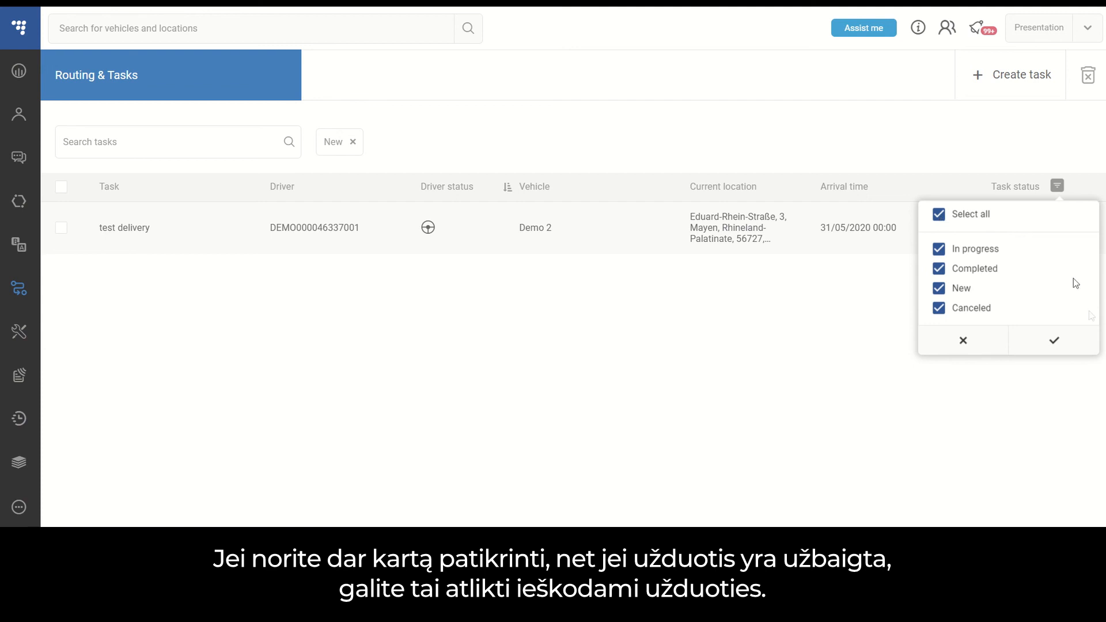
pyautogui.click(1057, 346)
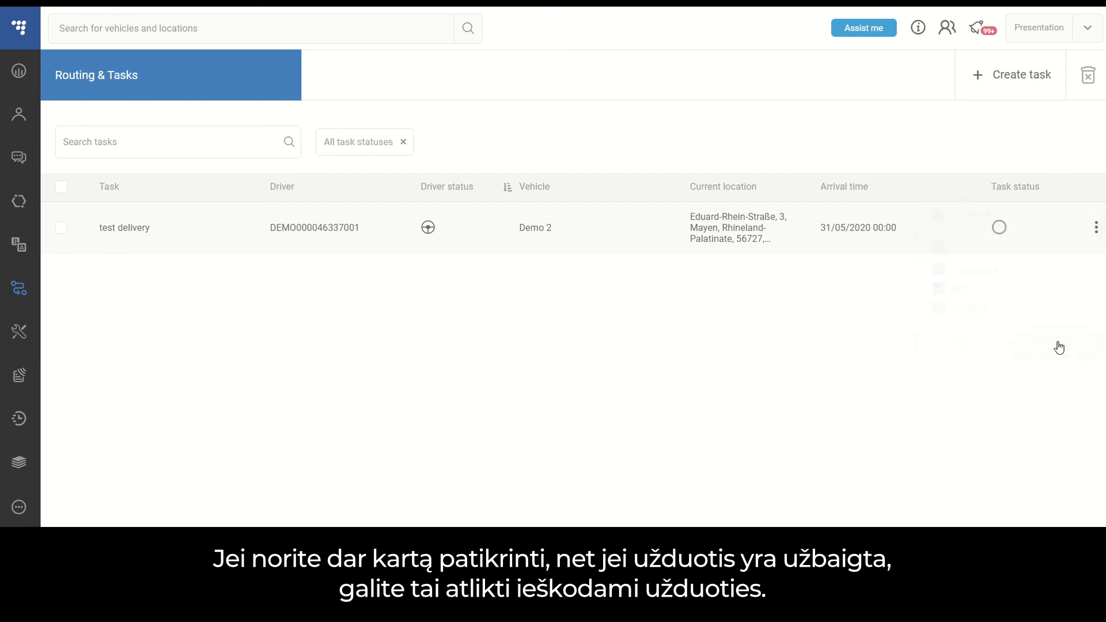
pyautogui.click(205, 144)
pyautogui.write('Hamburg')
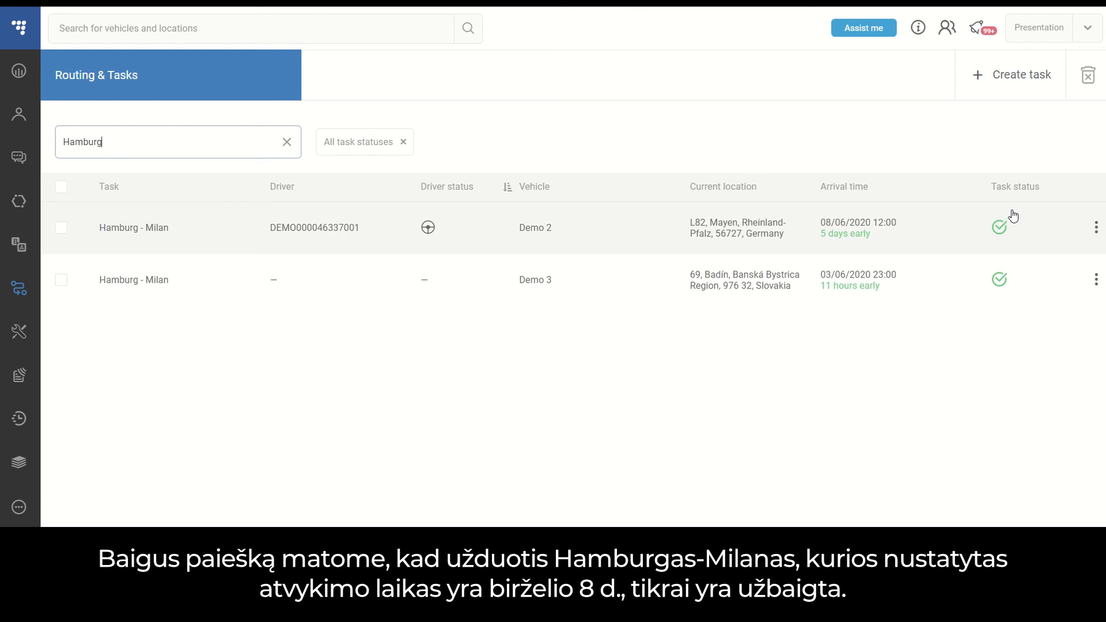
# Clear the Hamburg search text and remove the task status filter from the task list.
pyautogui.moveTo(151, 142); pyautogui.dragTo(17, 149)
pyautogui.press('BackSpace')
pyautogui.click(403, 142)
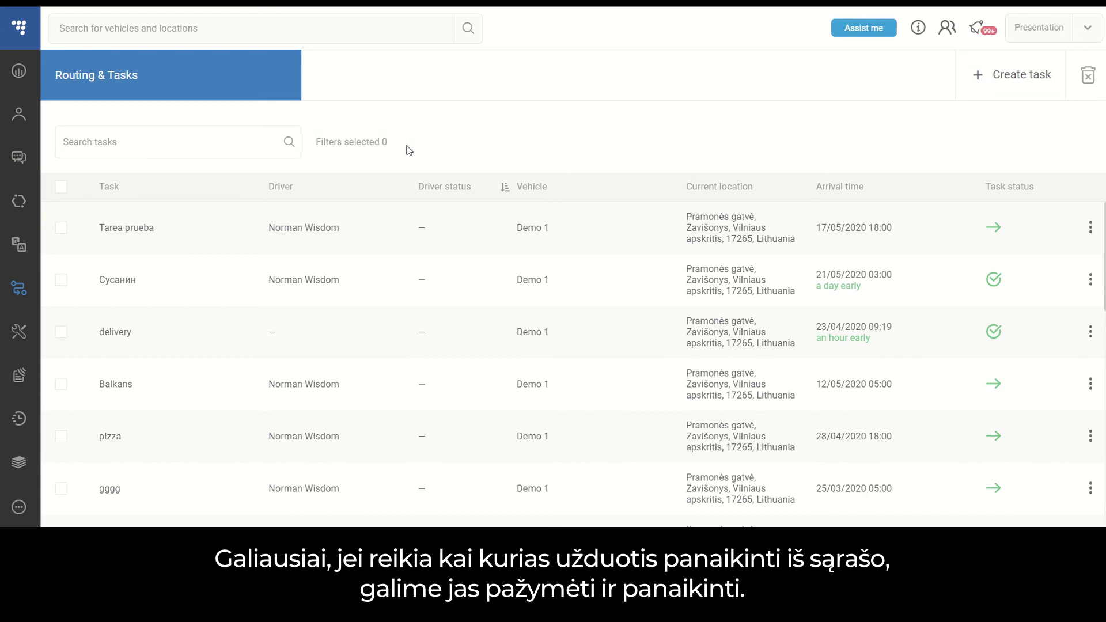
pyautogui.click(63, 233)
pyautogui.click(1086, 76)
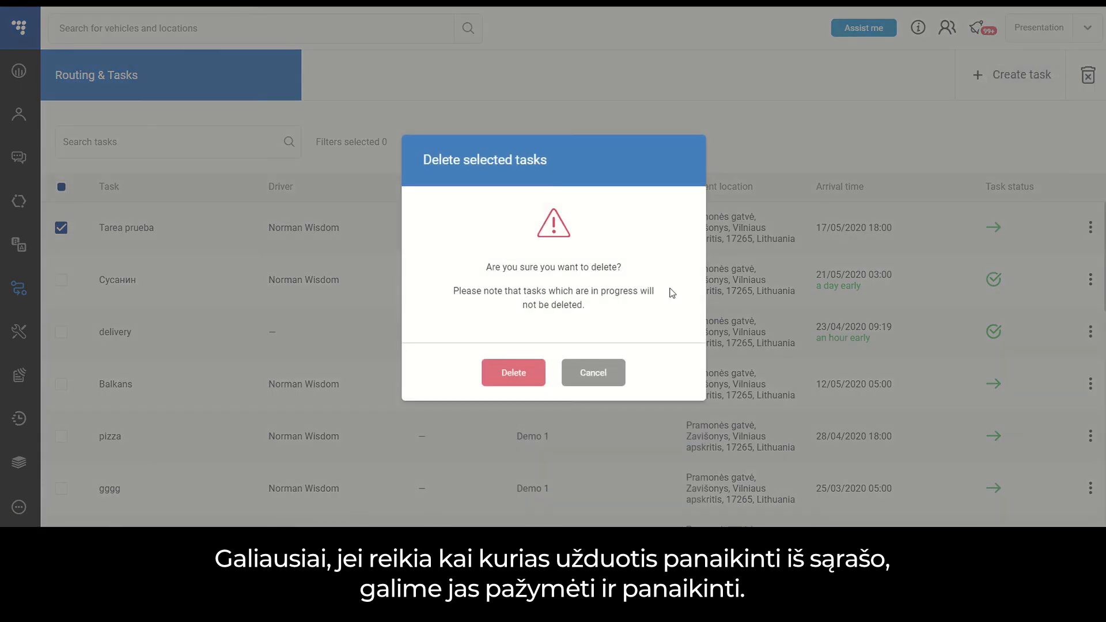
pyautogui.click(598, 374)
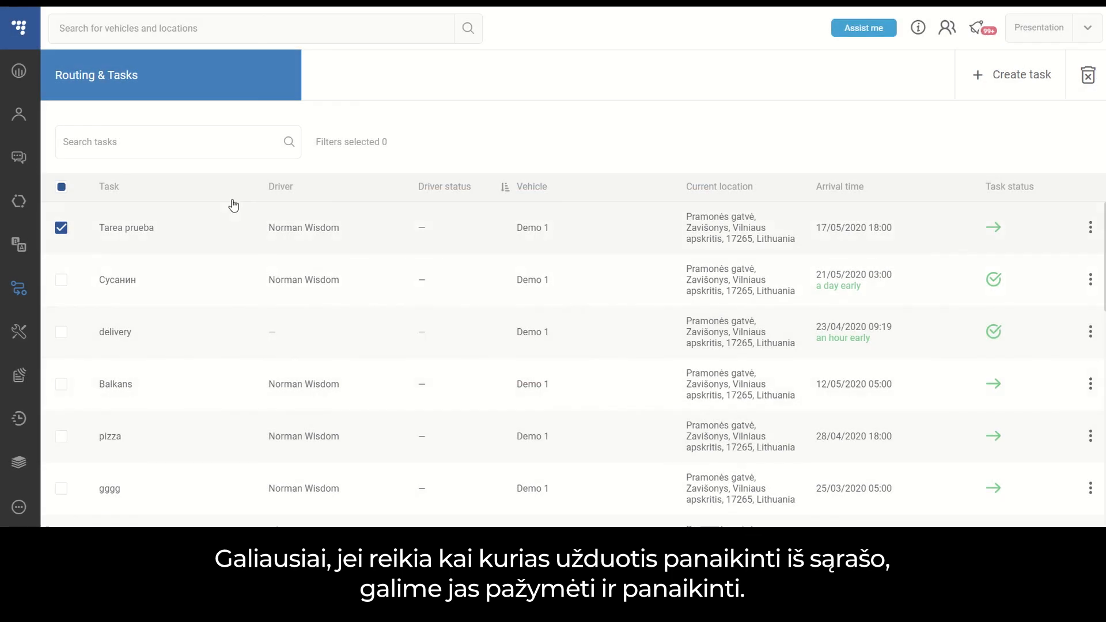
pyautogui.click(61, 228)
# Delete the completed Demo 1 task with arrival time 21/05/2020 03:00 from the task list.
pyautogui.click(62, 281)
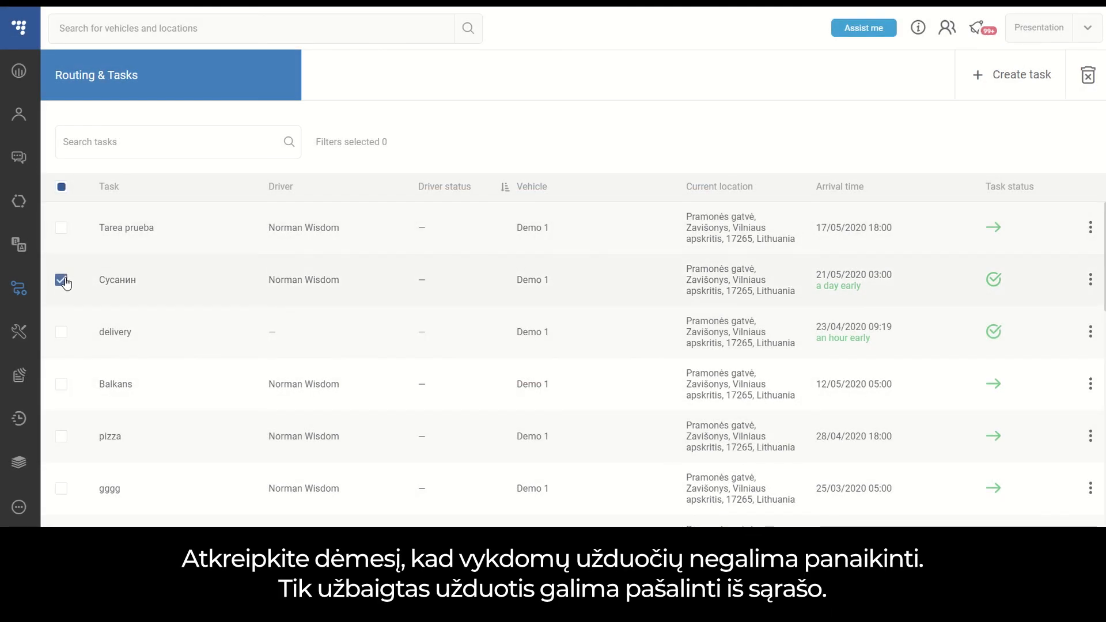
pyautogui.click(1088, 76)
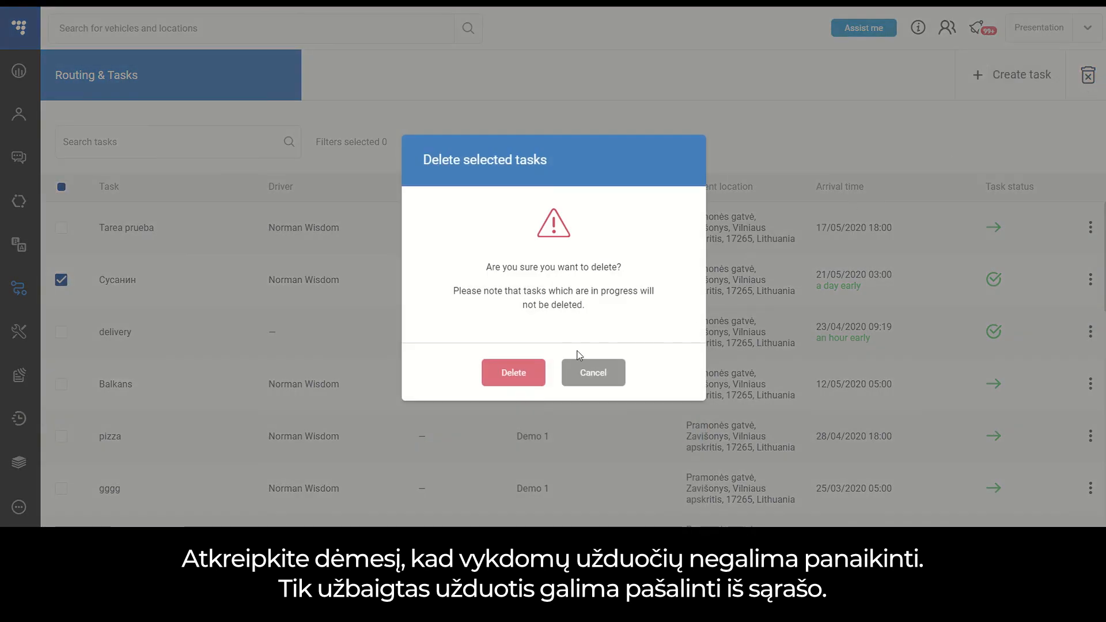
pyautogui.click(518, 378)
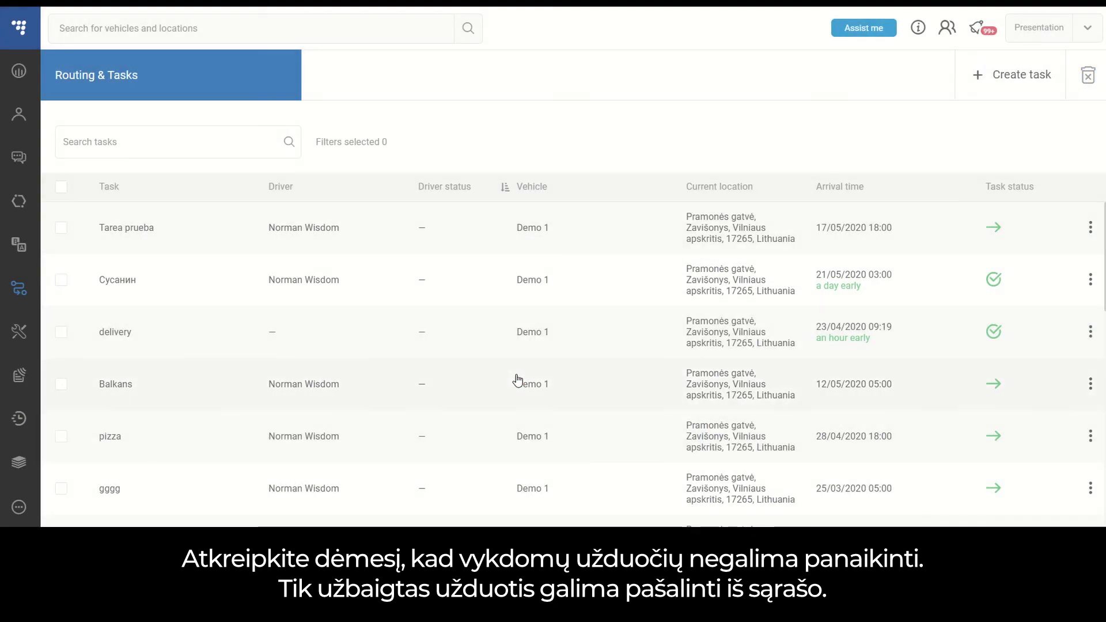